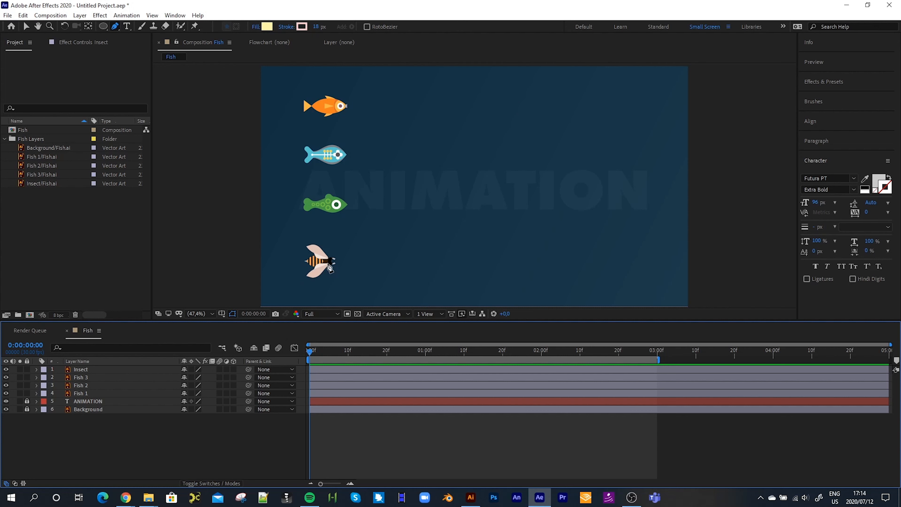
Hide the Insect layer and reveal the Transform properties of the Fish 1 layer
left_click(6, 369)
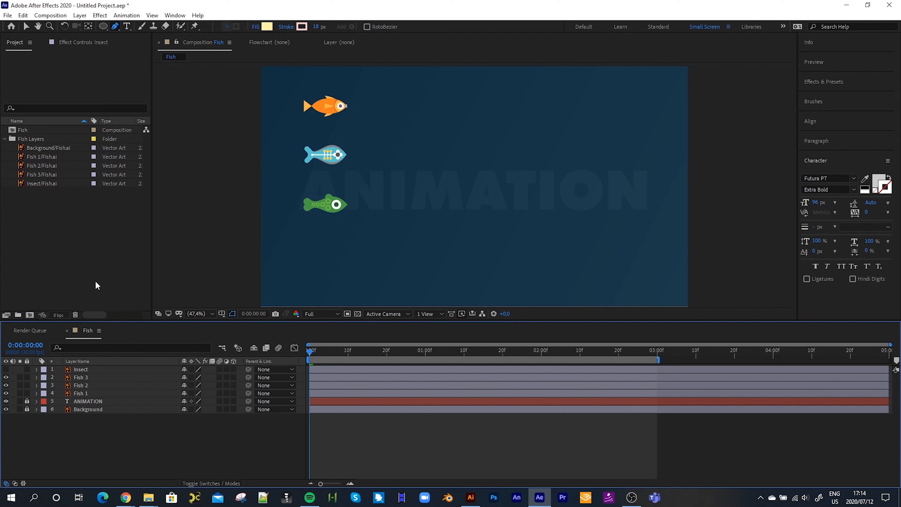
left_click(25, 30)
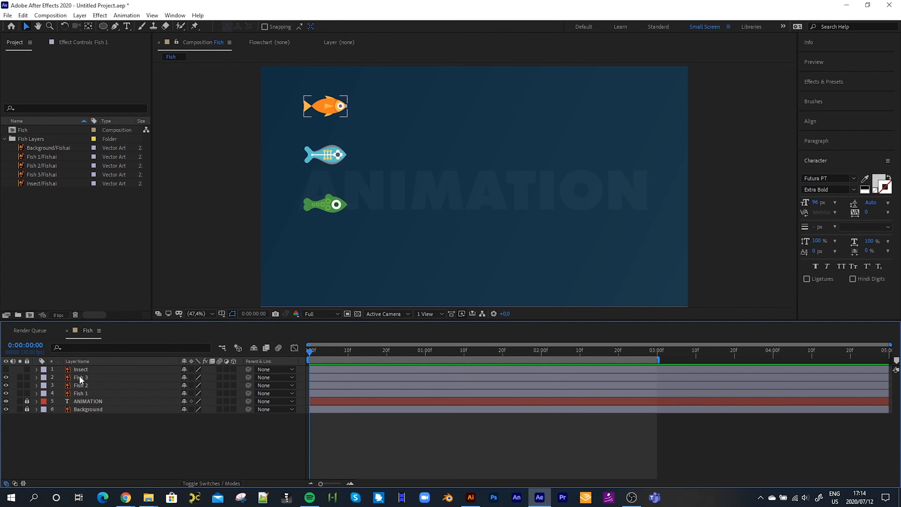
left_click(81, 394)
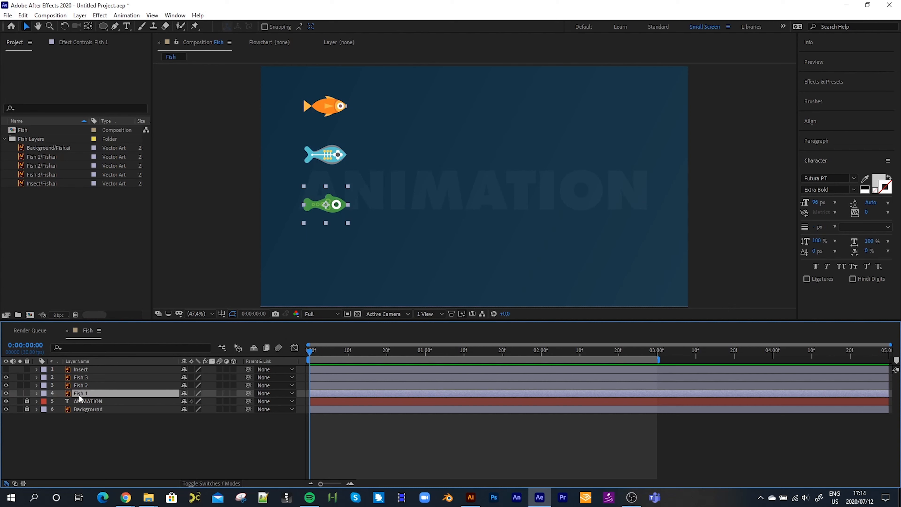
left_click(36, 394)
left_click(45, 401)
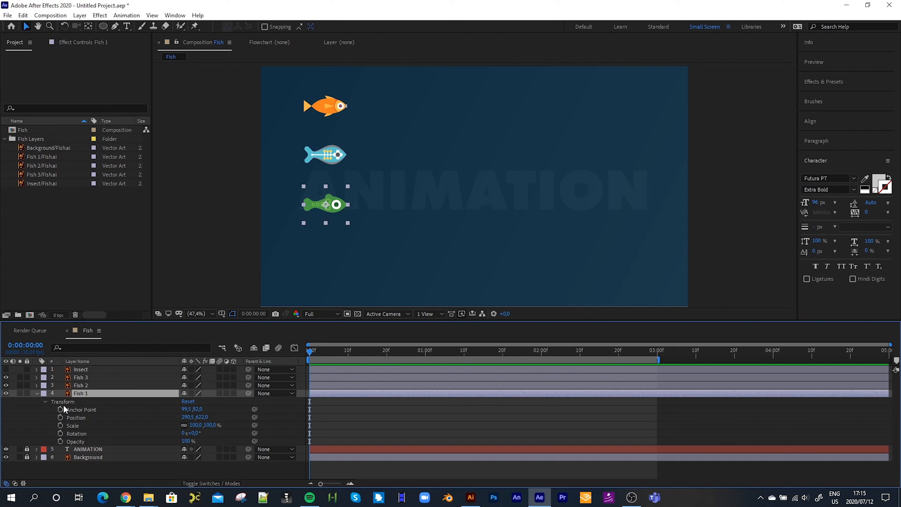
Set starting keyframes for Fish 1's Position, Scale and Rotation at 0 seconds
left_click(60, 418)
left_click(60, 425)
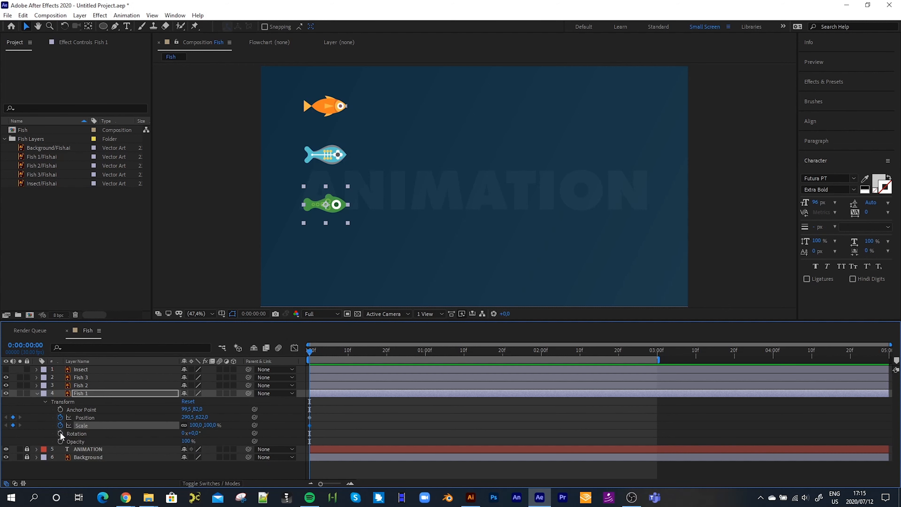
left_click(60, 433)
At 2 seconds, move Fish 1 straight across the composition to about 1571, 622 and scale it to 84%
left_click_drag(310, 351, 543, 374)
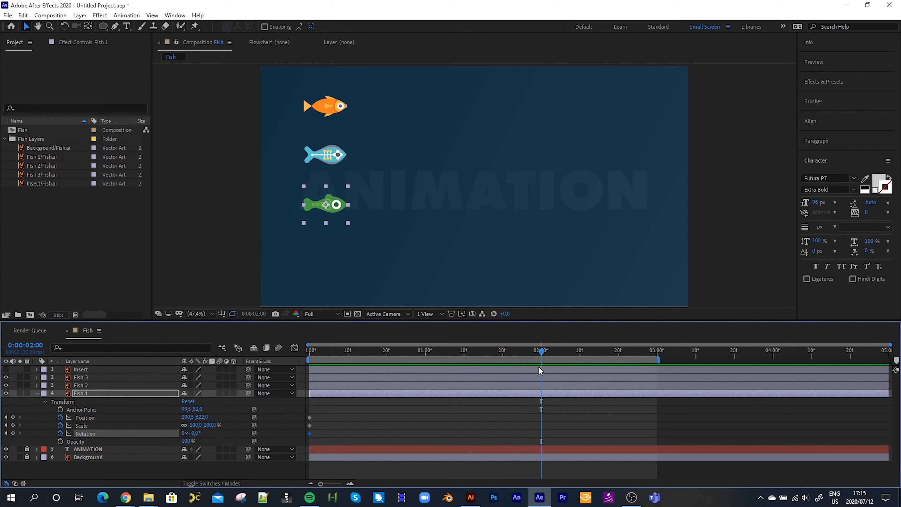
left_click_drag(333, 210, 619, 235)
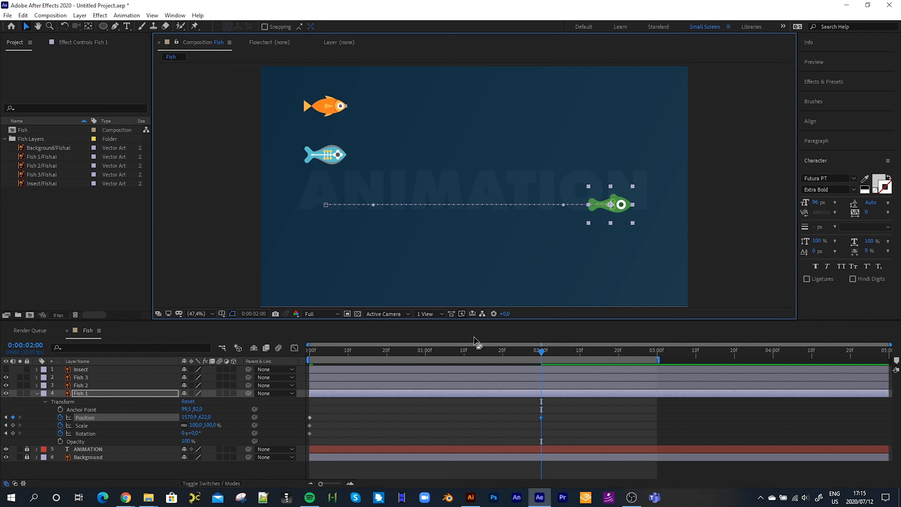
left_click(278, 429)
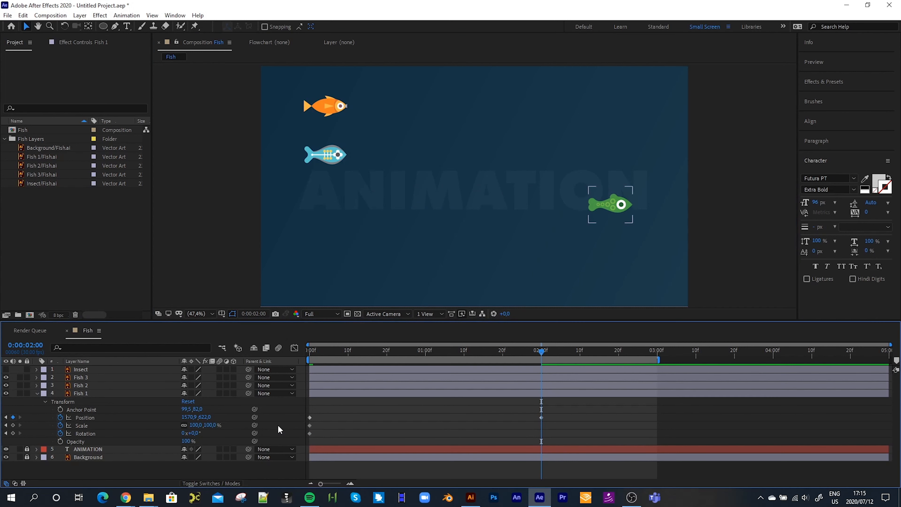
left_click_drag(196, 425, 188, 425)
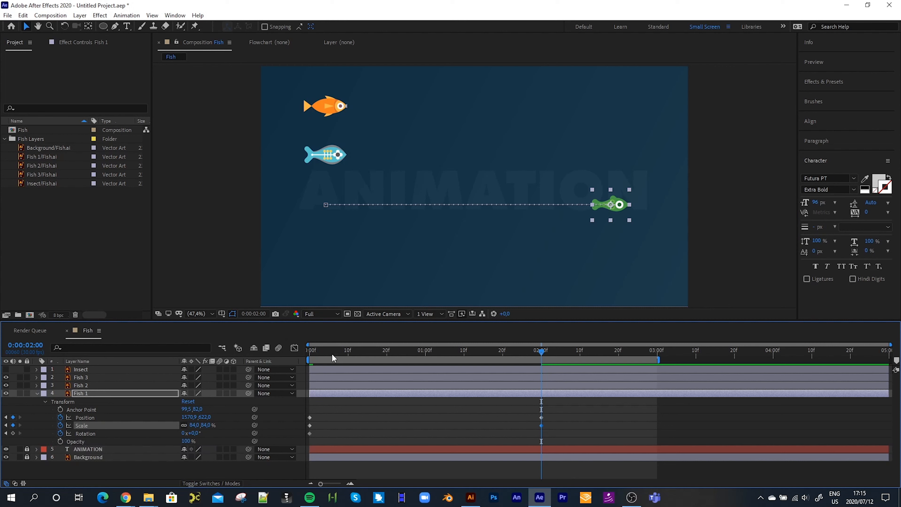
Remove Fish 1's Rotation keyframing and preview its linear movement from the start of the composition
key("Home")
left_click(60, 433)
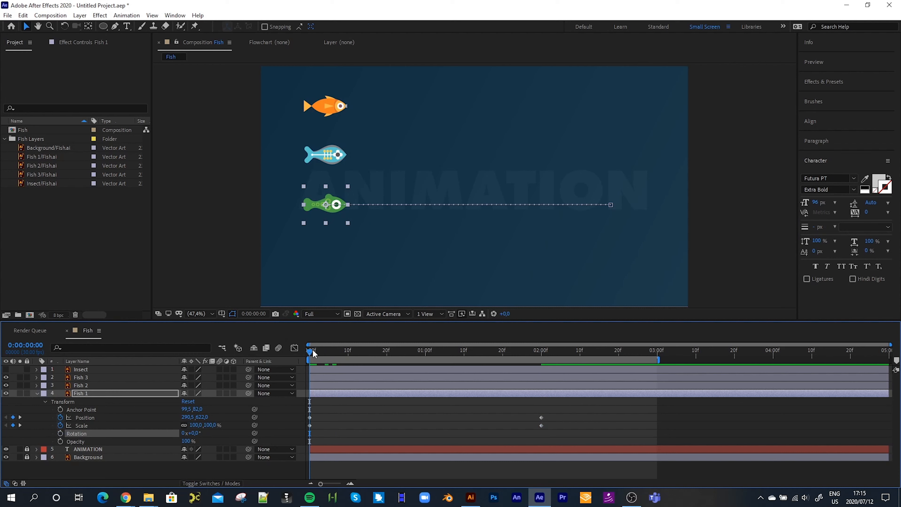
key("space")
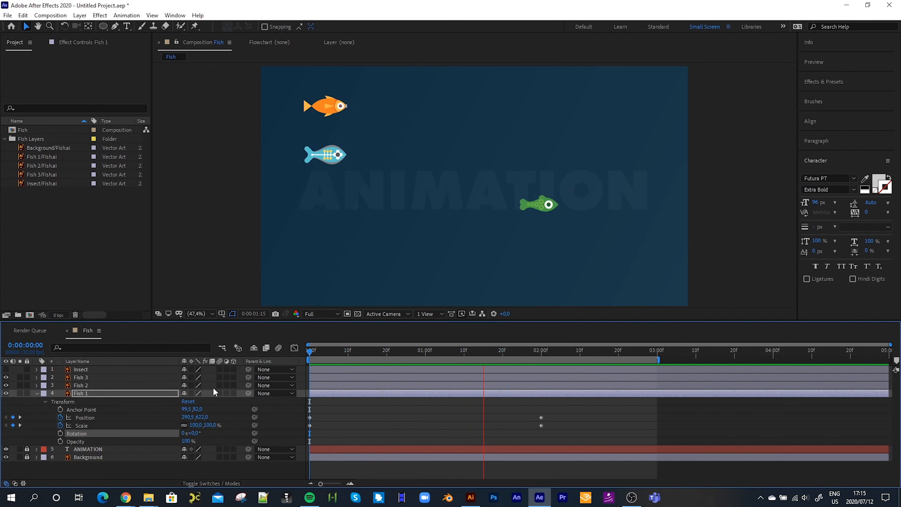
key("space")
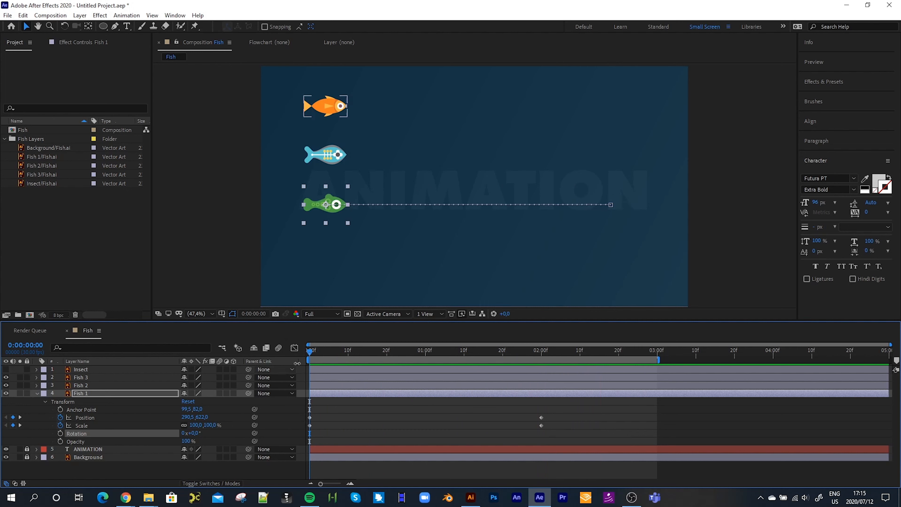
key("space")
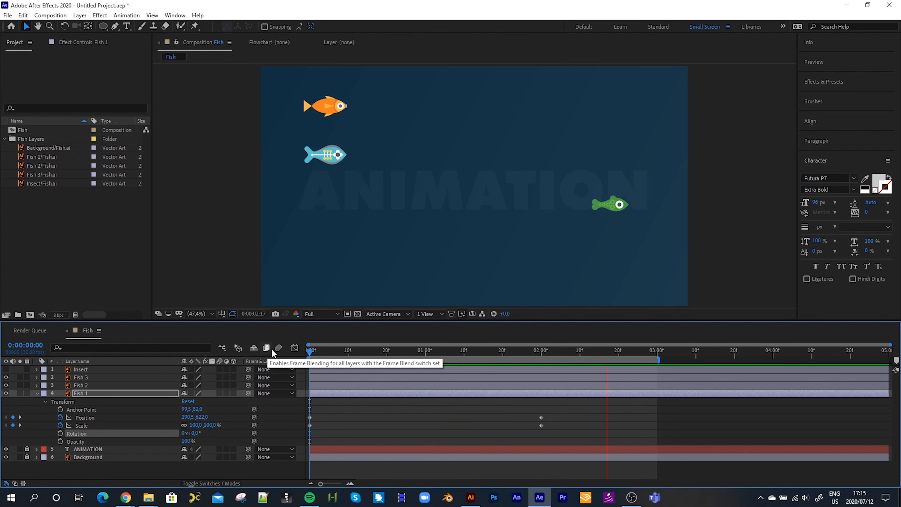
key("space")
left_click_drag(373, 352, 281, 353)
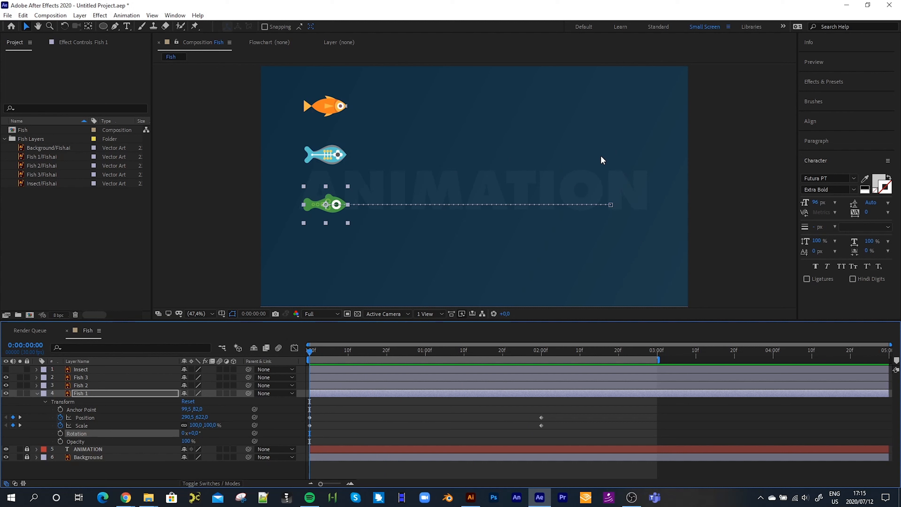
Keyframe Fish 2's Position at 0 seconds and move it straight across to about 1572, 397 at 2 seconds
left_click(85, 389)
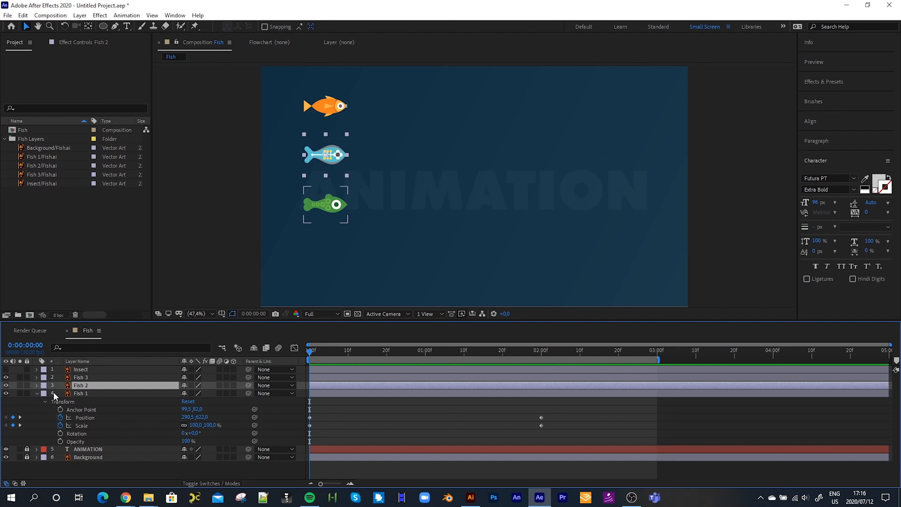
key("p")
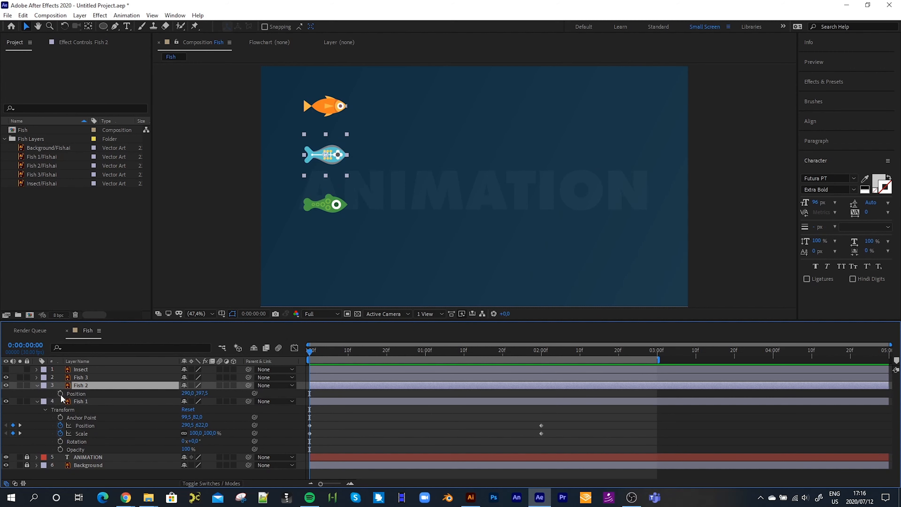
left_click(60, 393)
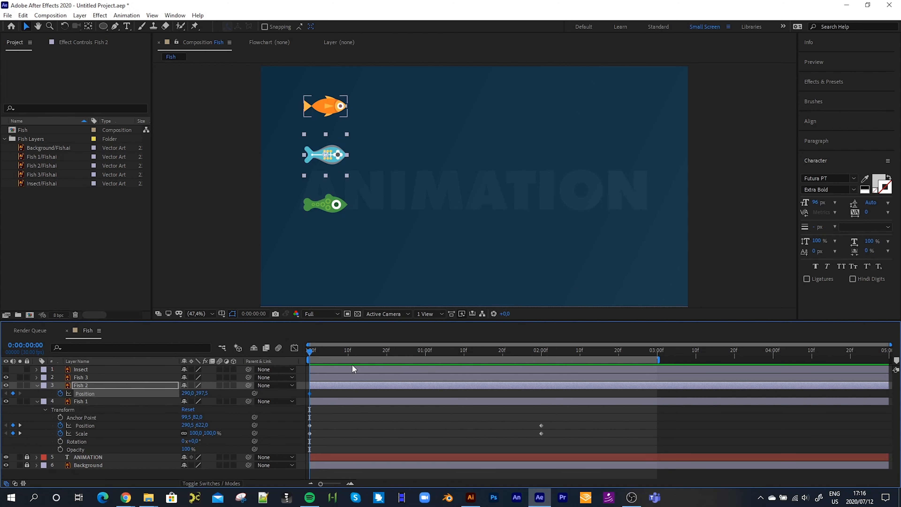
left_click_drag(312, 355, 540, 397)
left_click_drag(335, 165, 619, 186)
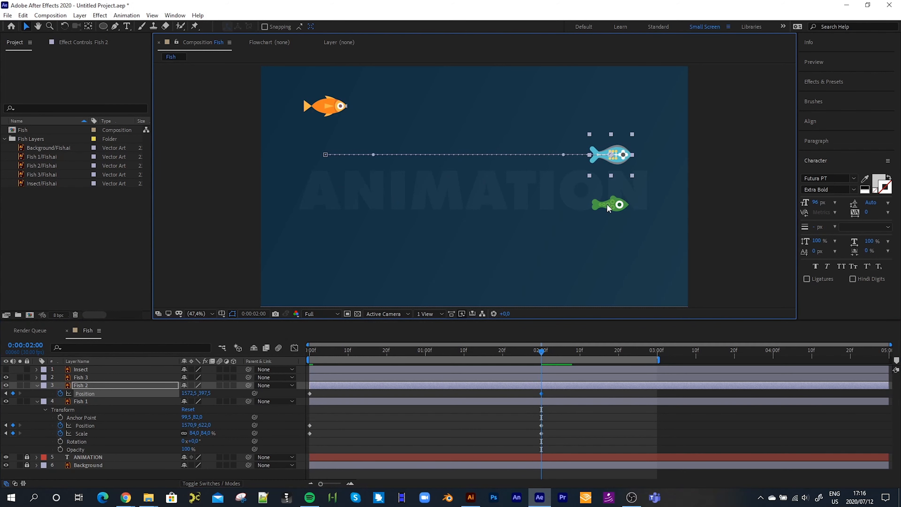
Apply Easy Ease In to Fish 2's Position keyframe at 2 seconds and scrub back to check the motion
right_click(541, 393)
mouse_move(567, 389)
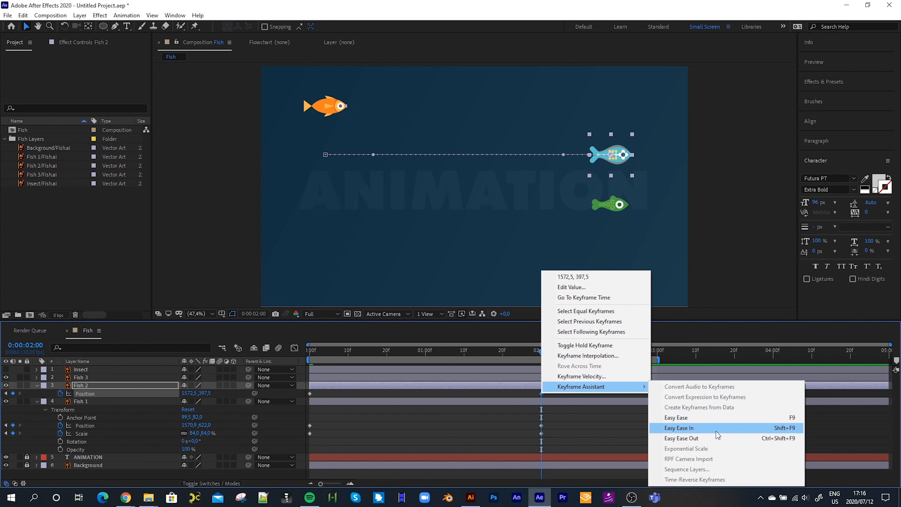
left_click(704, 430)
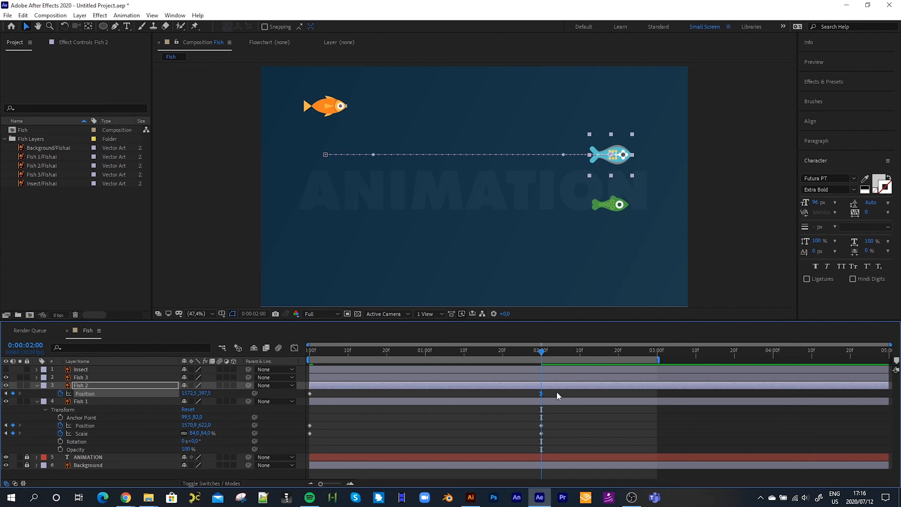
left_click_drag(544, 353, 489, 359)
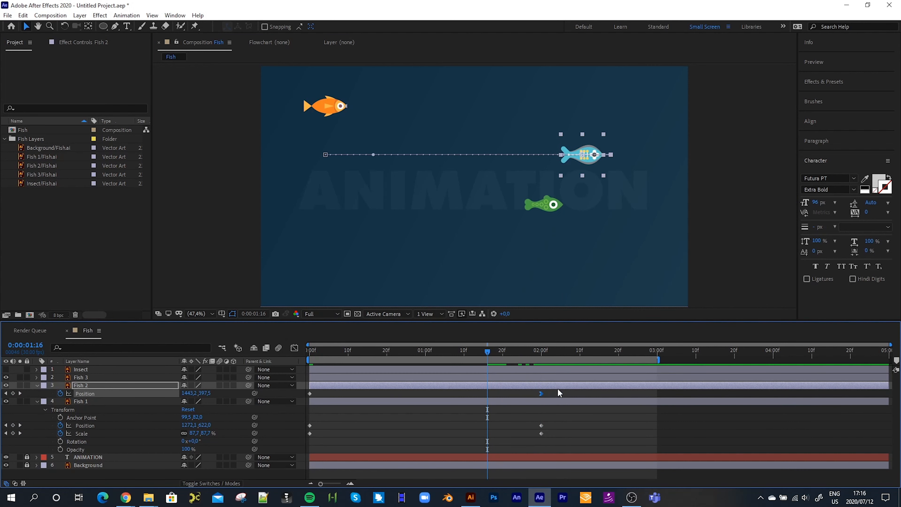
left_click(552, 396)
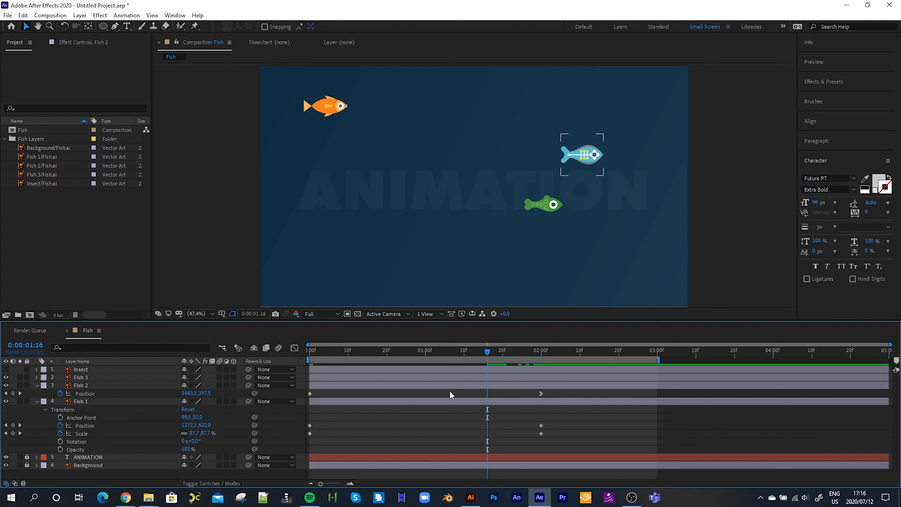
Apply Easy Ease Out to Fish 2's first Position keyframe
mouse_move(540, 392)
right_click(309, 393)
mouse_move(336, 389)
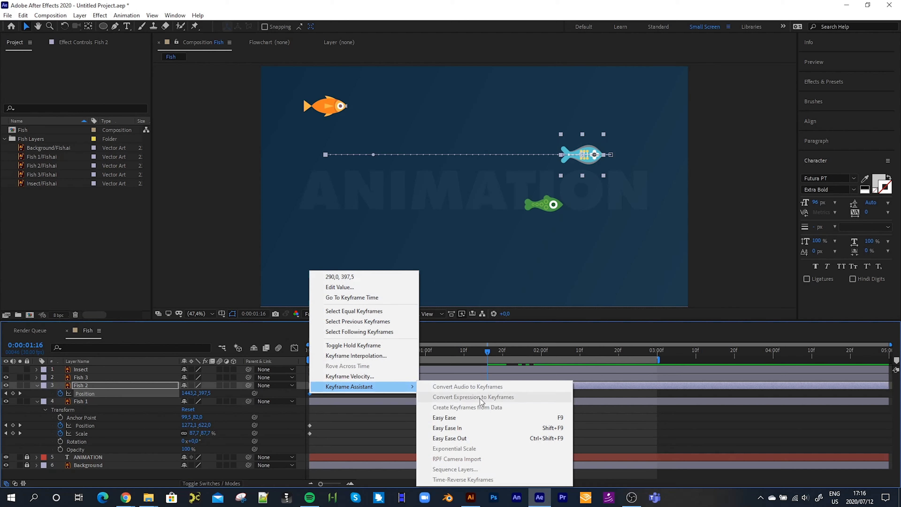
left_click(483, 438)
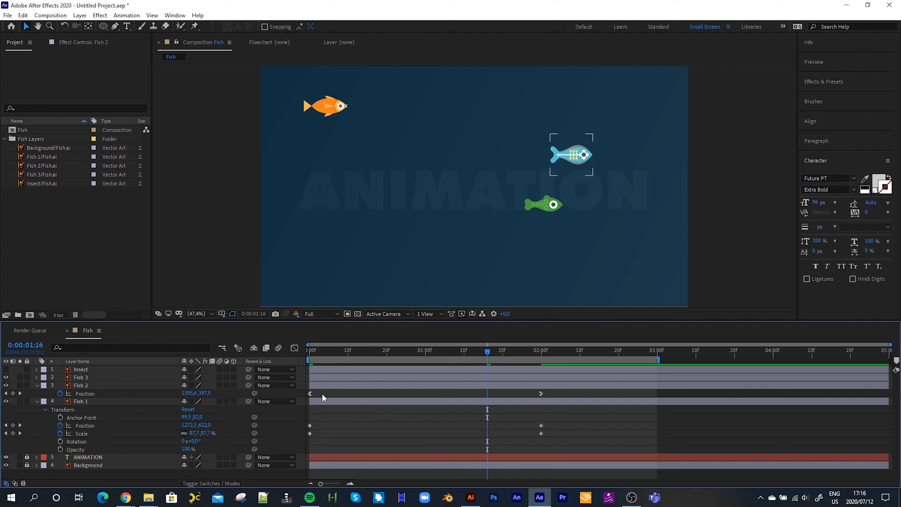
Play the animation from the start to compare the eased Fish 2 with the linear Fish 1
left_click_drag(314, 350, 285, 352)
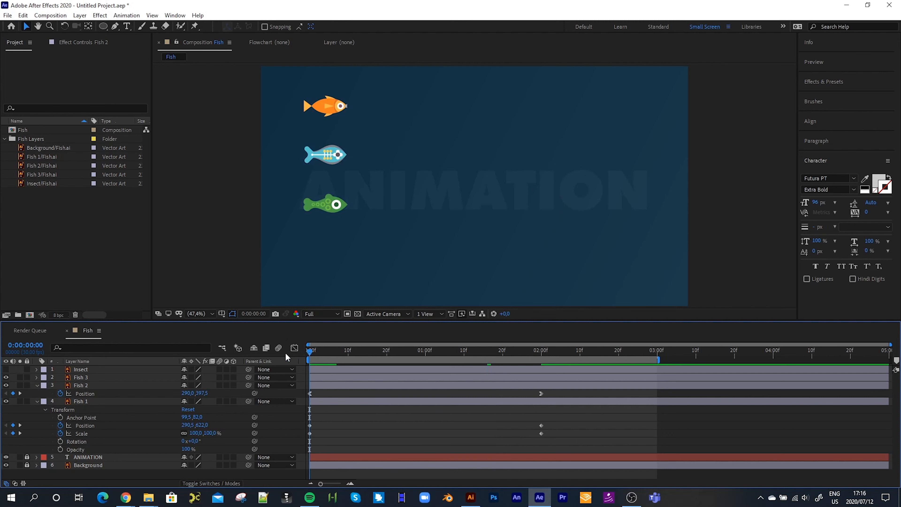
key("space")
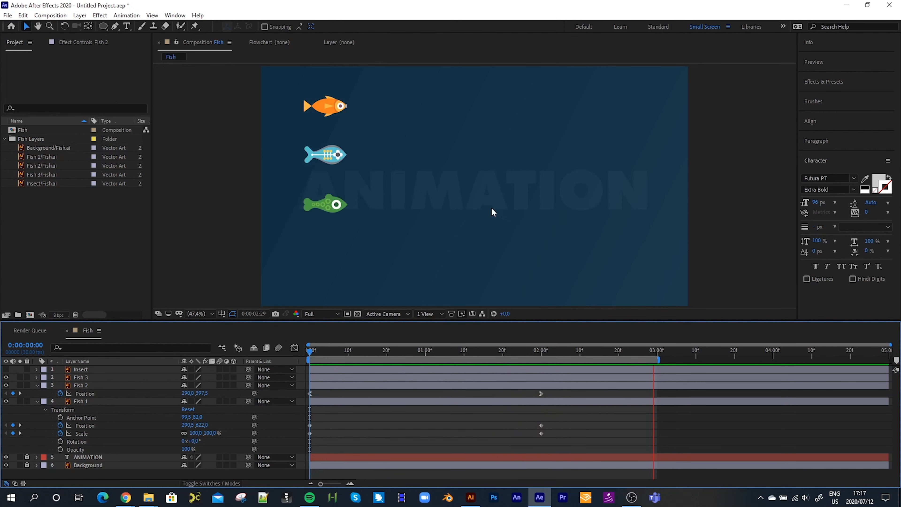
key("space")
Examine Fish 2's Position curve in the Graph Editor, collapse the layer's properties and return to the layer bar view
left_click(83, 392)
left_click(84, 394)
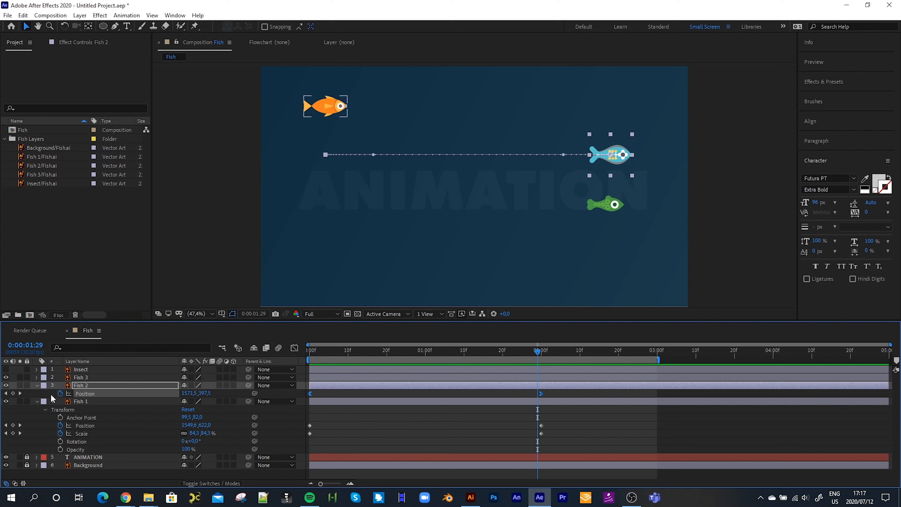
left_click(294, 351)
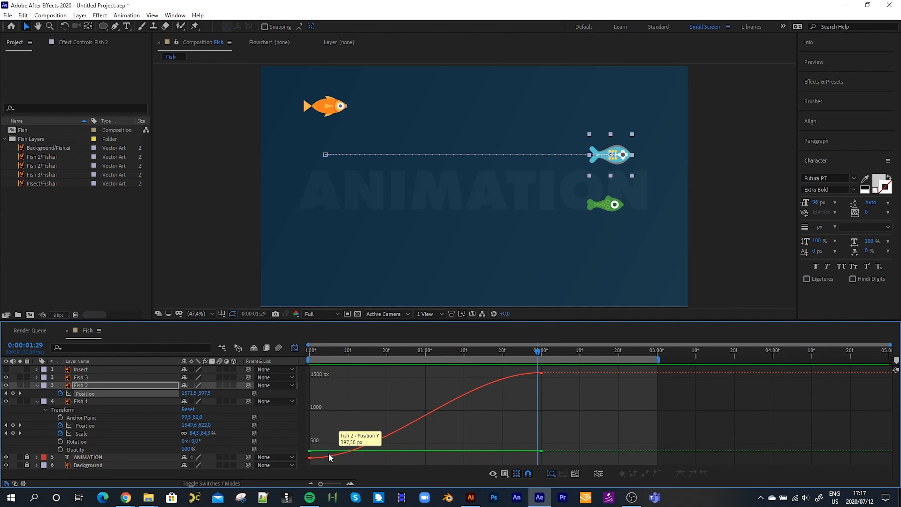
left_click(37, 385)
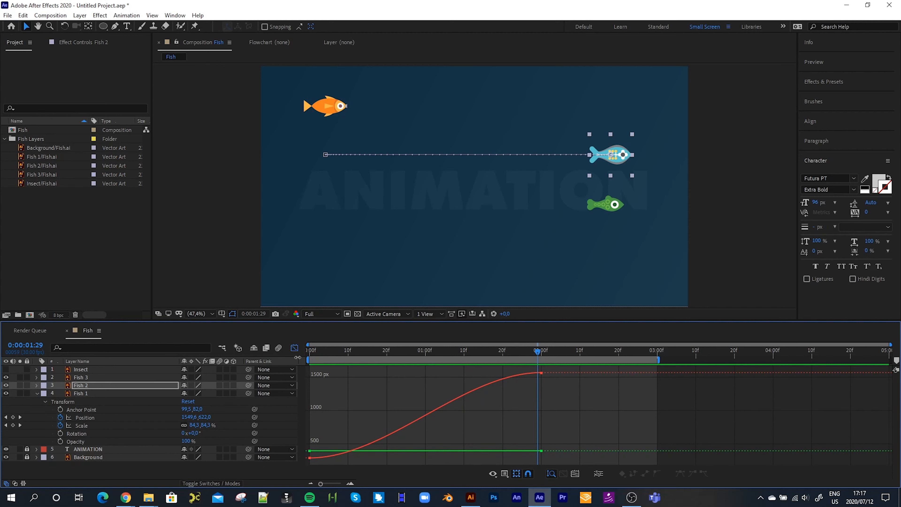
left_click(295, 348)
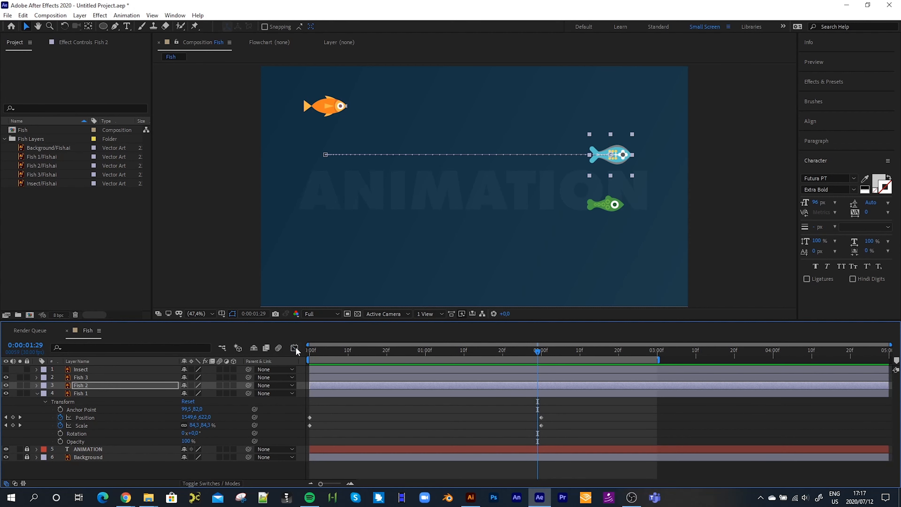
Keyframe Fish 3's Position at 0 seconds and move the fish straight across to about 1583,5, 179,5 at 2 seconds
left_click(86, 378)
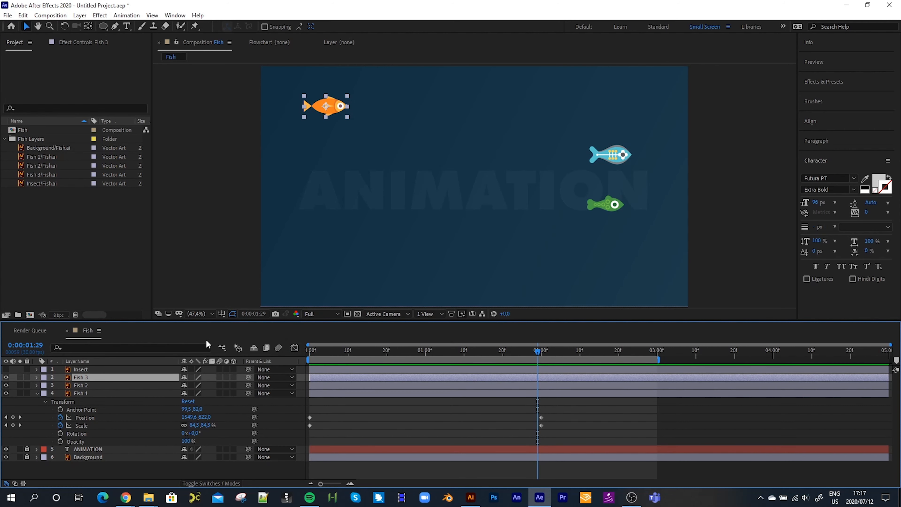
key("p")
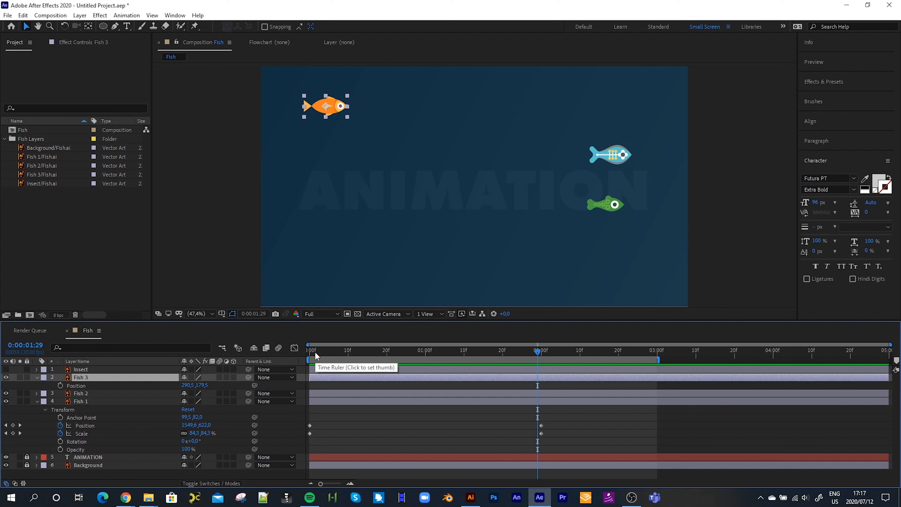
key("Home")
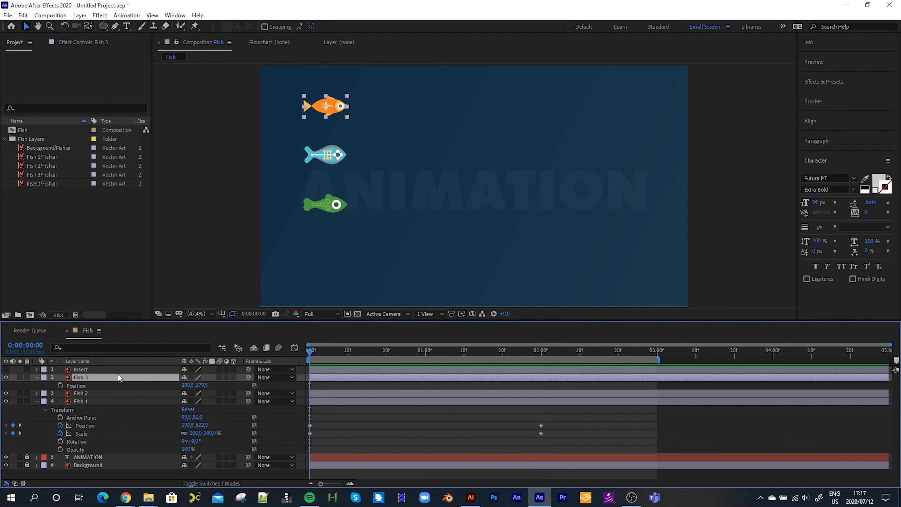
left_click(60, 386)
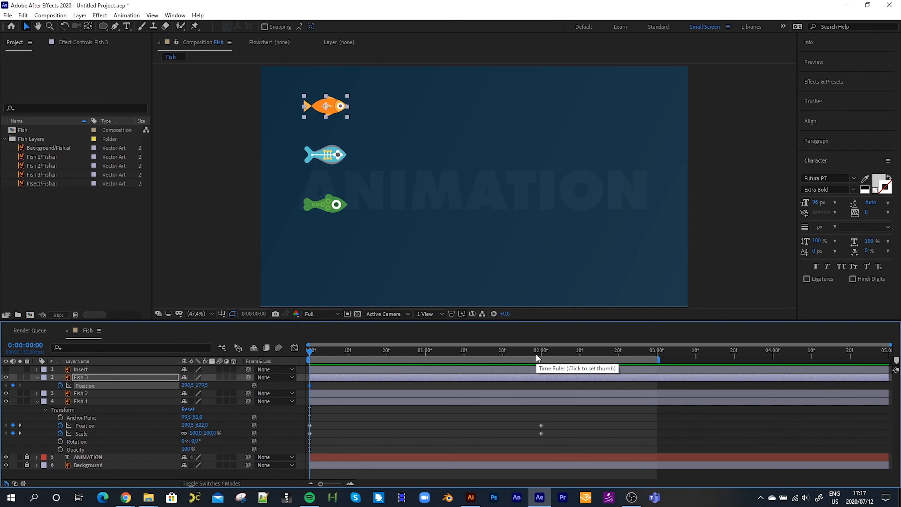
left_click(541, 355)
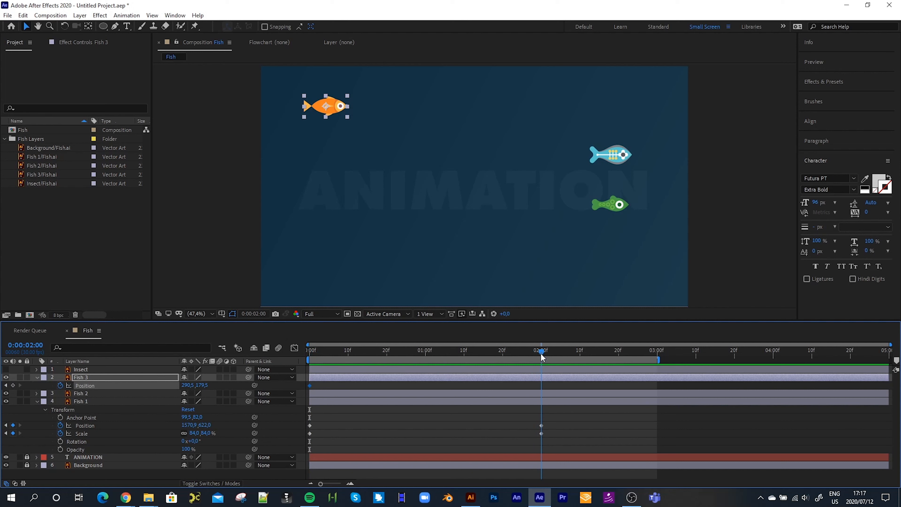
left_click_drag(335, 111, 623, 133)
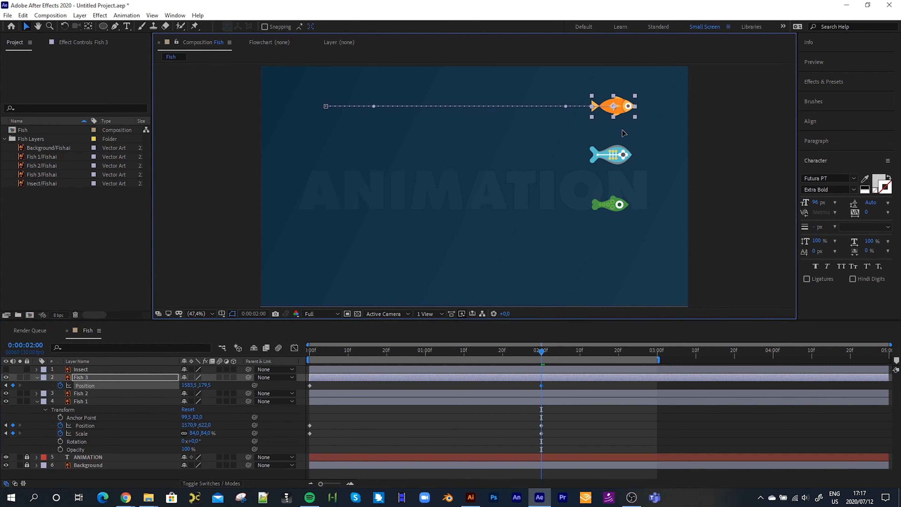
Add a Position keyframe to Fish 3 at 1 second and apply Easy Ease to all three of its Position keyframes
left_click(425, 353)
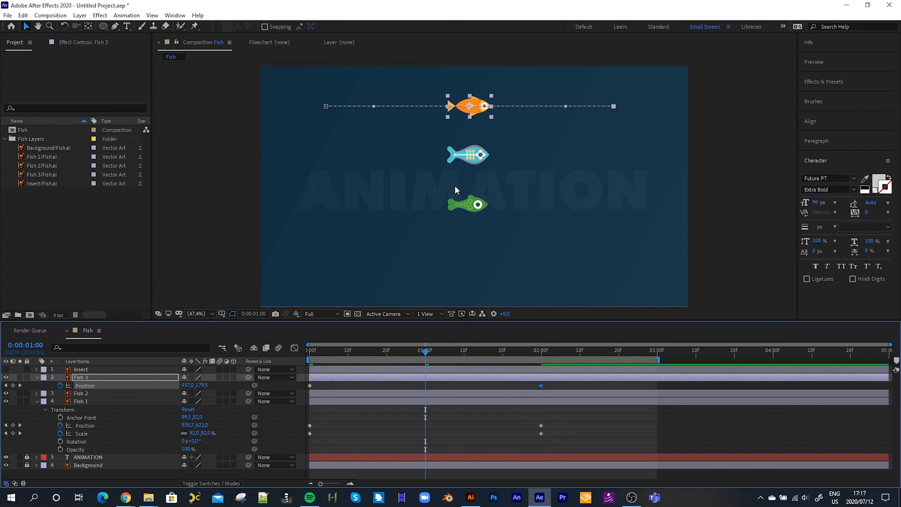
left_click(13, 386)
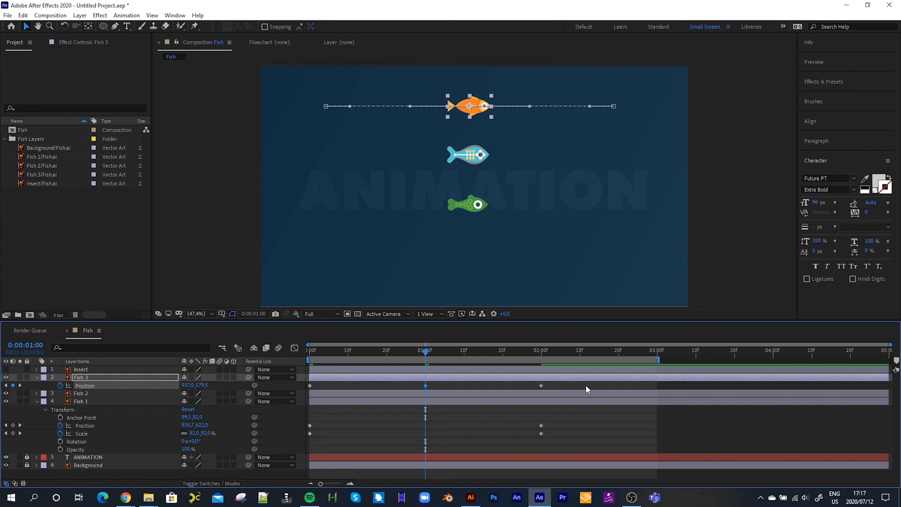
left_click_drag(572, 383, 297, 398)
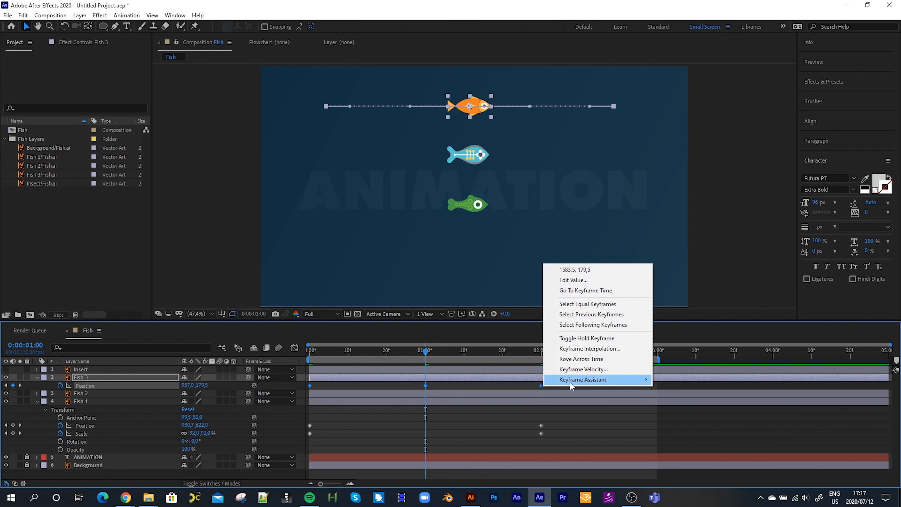
mouse_move(570, 382)
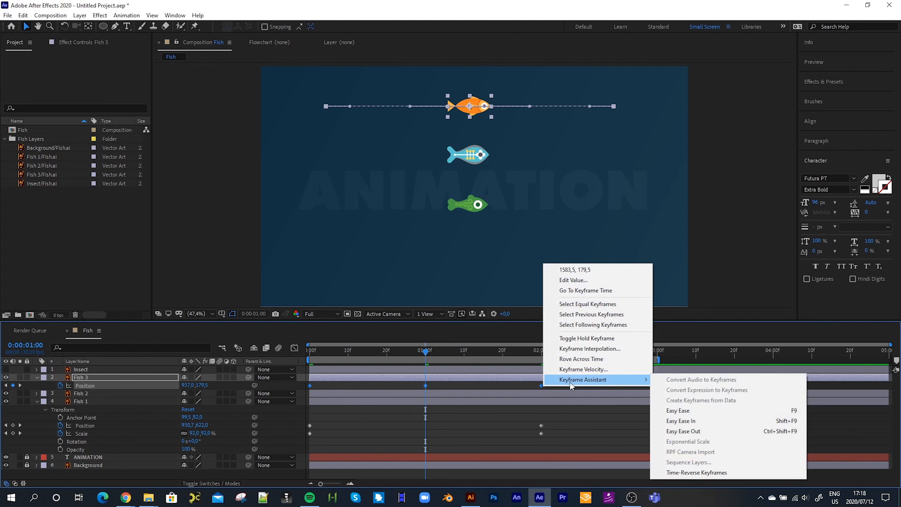
left_click(676, 417)
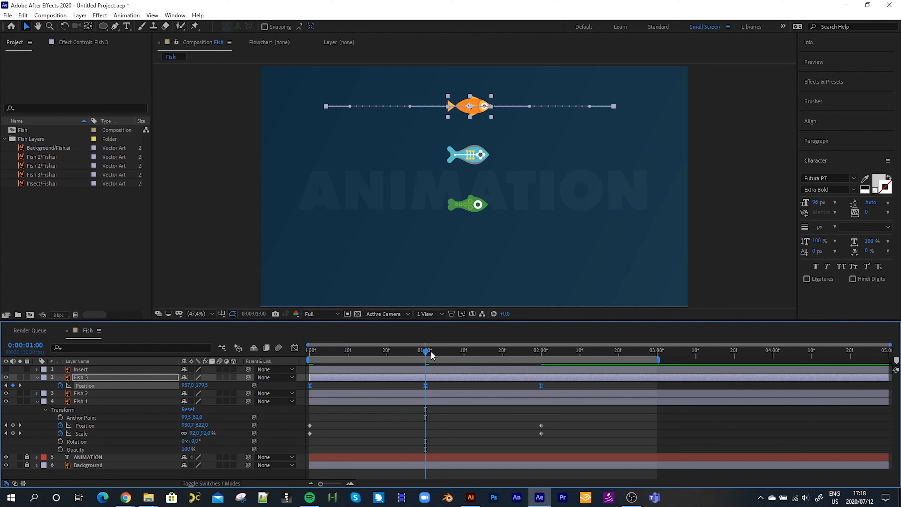
Play the animation from the start to compare the motion of the three fish
key("Home")
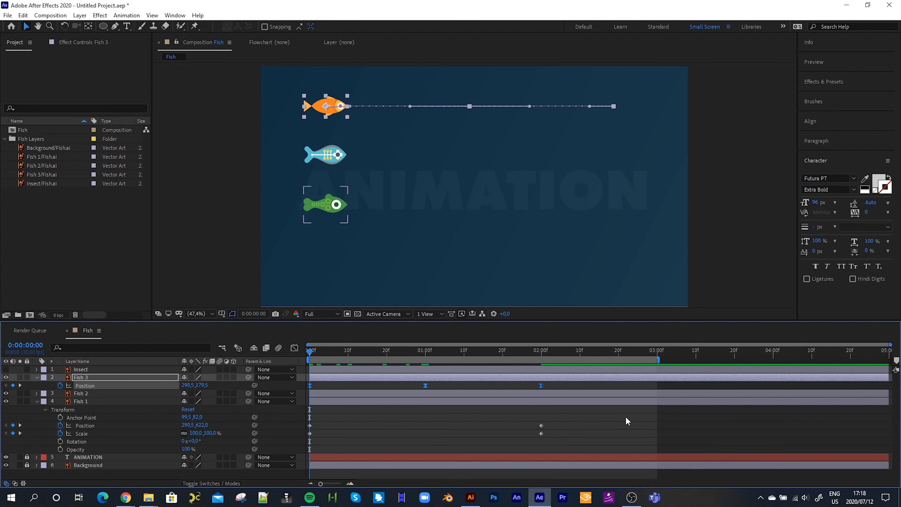
left_click(626, 417)
key("space")
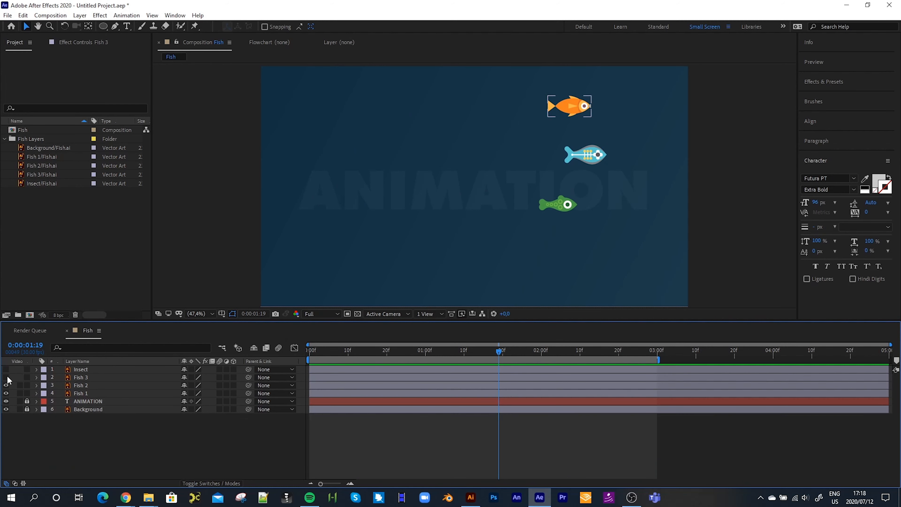
Hide the Fish 1, Fish 2 and Fish 3 layers and show the Insect layer
left_click_drag(6, 377, 5, 393)
left_click(6, 369)
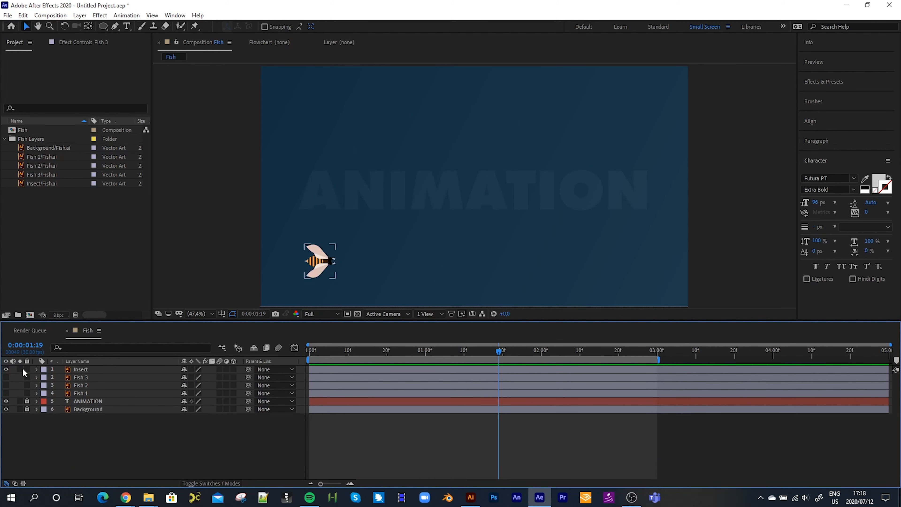
left_click(330, 262)
left_click(344, 249)
Keyframe the Insect layer's Position at 0 seconds, together with a Rotation of -33°
left_click(81, 370)
left_click(82, 371)
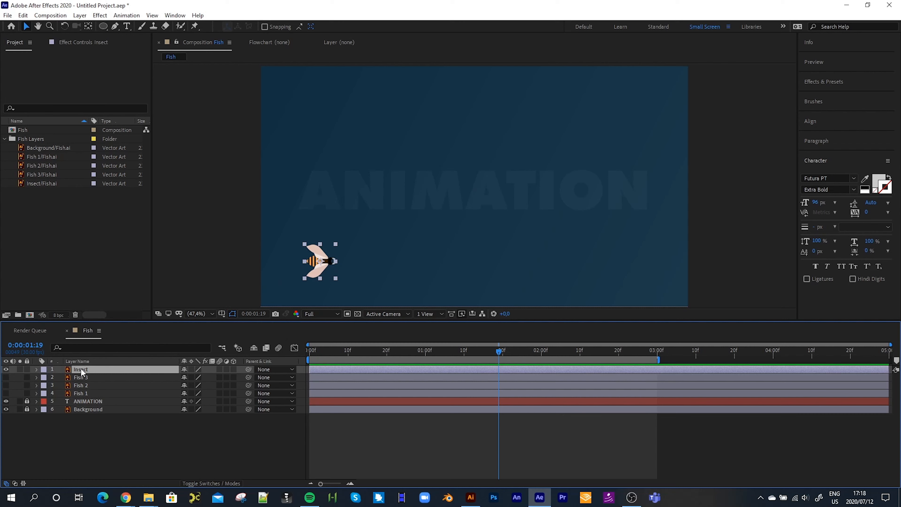
key("p")
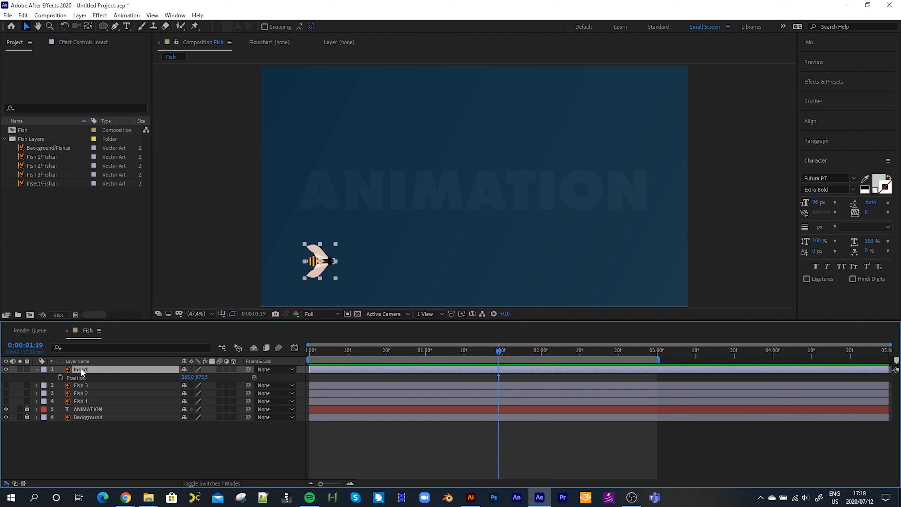
key("shift+r")
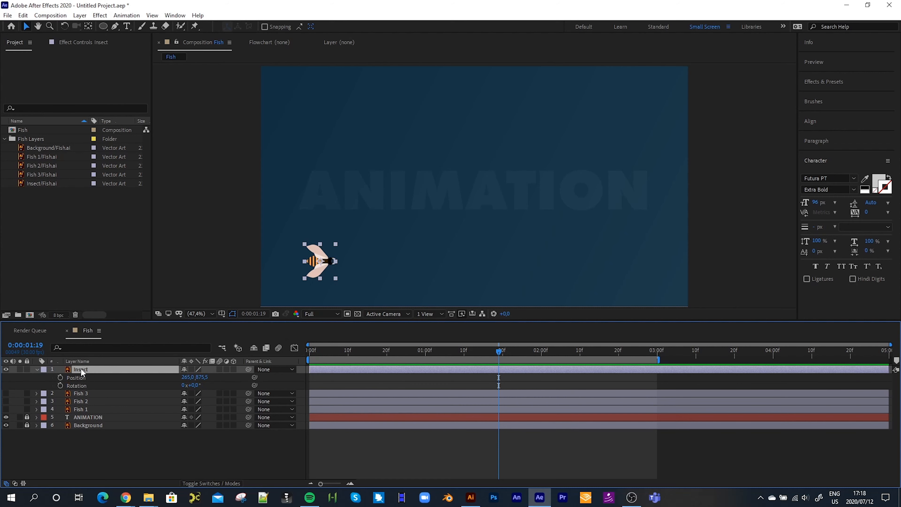
left_click_drag(321, 349, 244, 354)
left_click(61, 377)
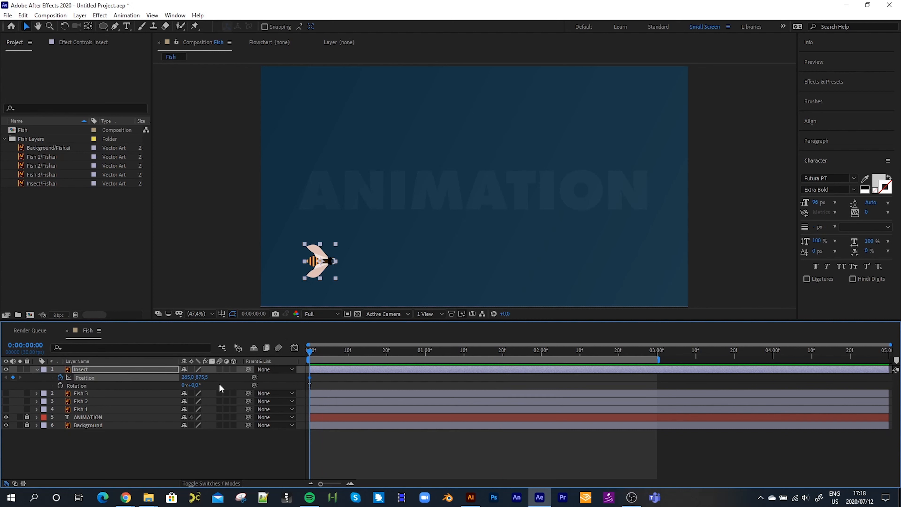
left_click_drag(197, 384, 185, 385)
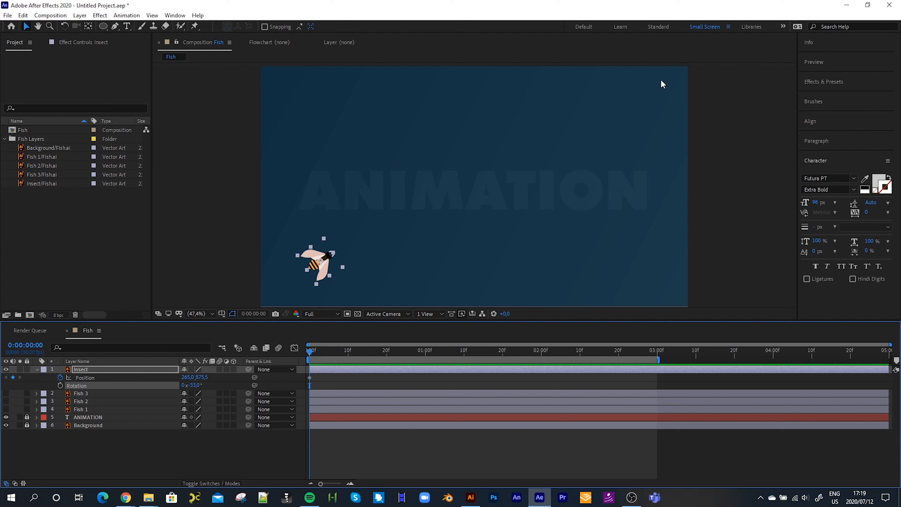
left_click(60, 385)
Try to build a curved motion path for the insect with Position keyframes at 15 frames and 1 second, bending the curve by its handle
left_click_drag(310, 350, 369, 363)
left_click_drag(324, 266, 454, 188)
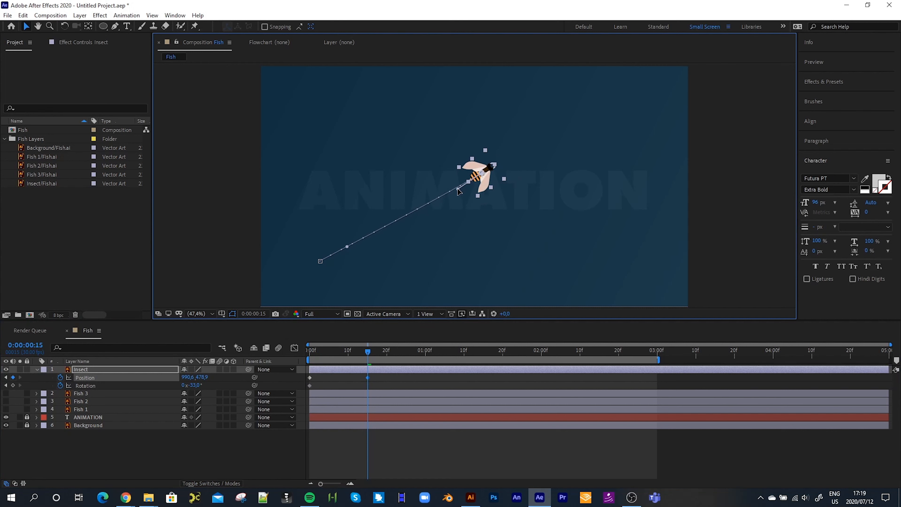
left_click(425, 352)
left_click_drag(470, 167, 415, 136)
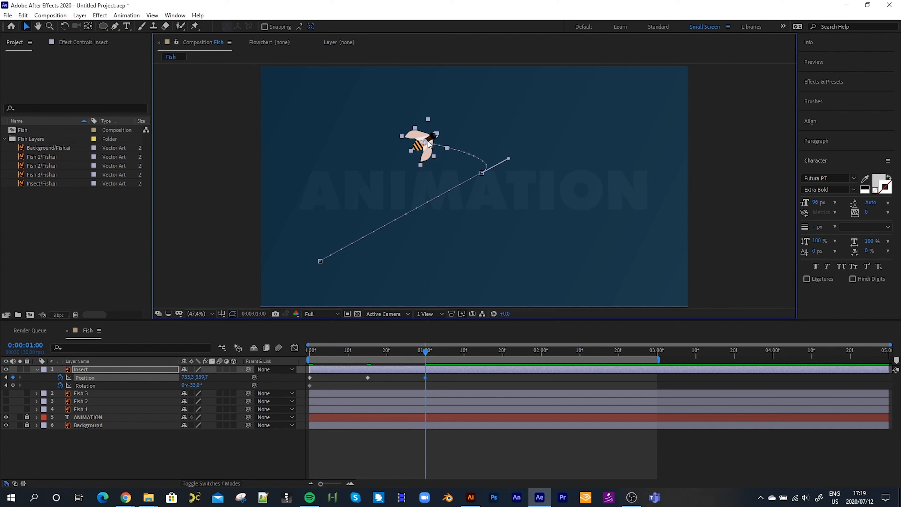
left_click_drag(425, 143, 469, 109)
left_click_drag(426, 355, 296, 337)
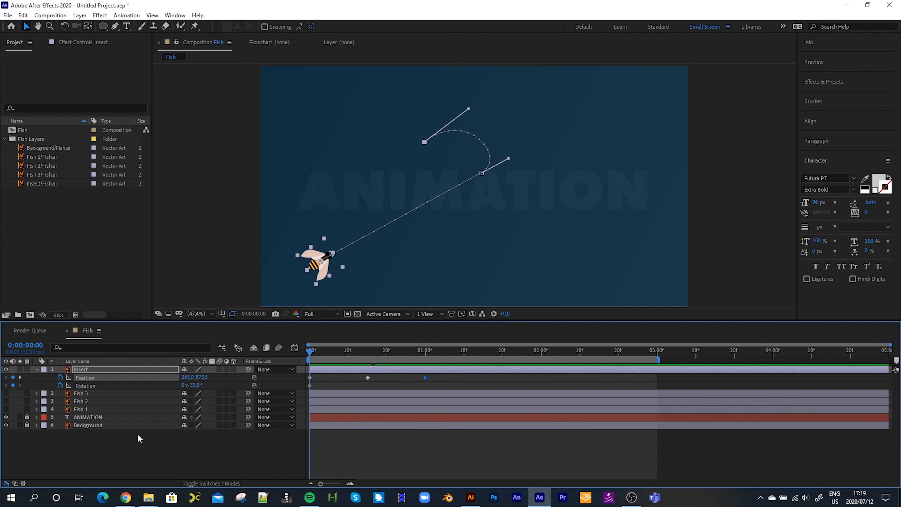
Undo the insect's Position keyframes at 15 frames and 1 second
key("ctrl+z")
key("ctrl+z")
key("ctrl+z")
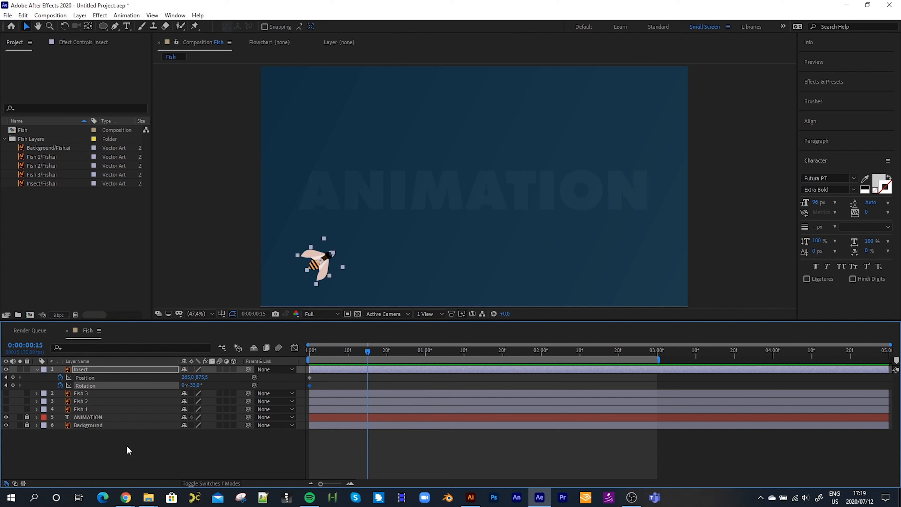
Create a blue solid of 1920 × 1080 px above the Insect layer and turn off its visibility
left_click(117, 446)
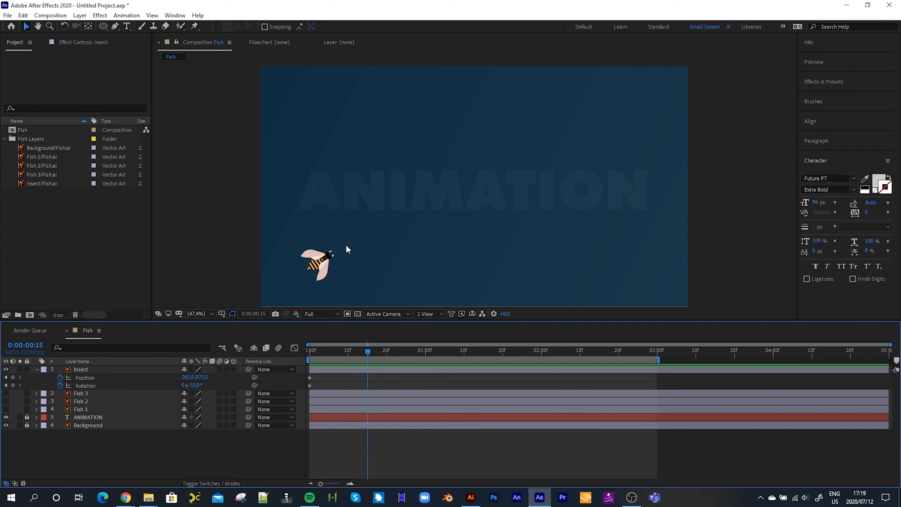
right_click(91, 457)
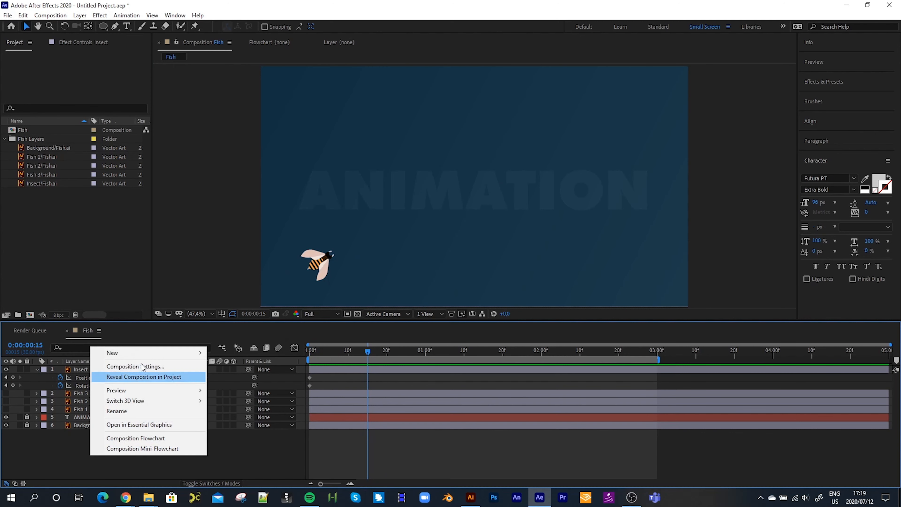
mouse_move(160, 352)
left_click(248, 378)
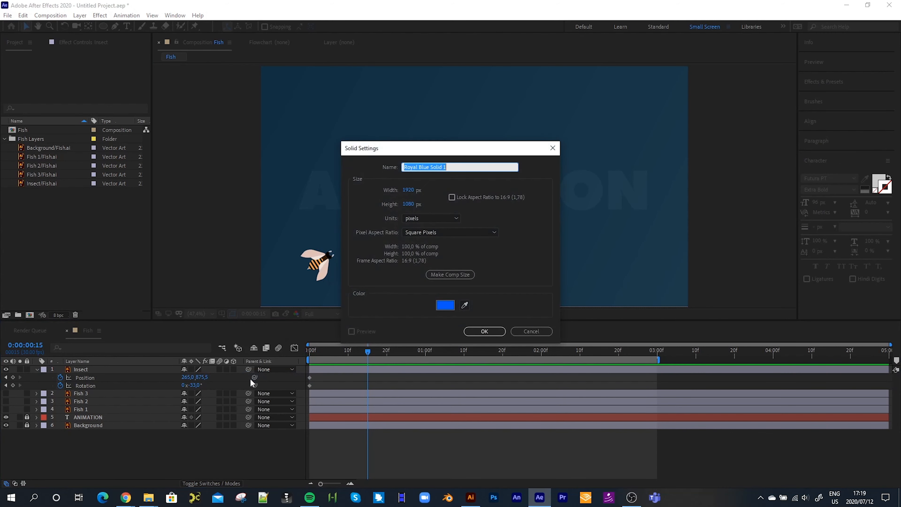
left_click(484, 331)
left_click(116, 27)
left_click(6, 369)
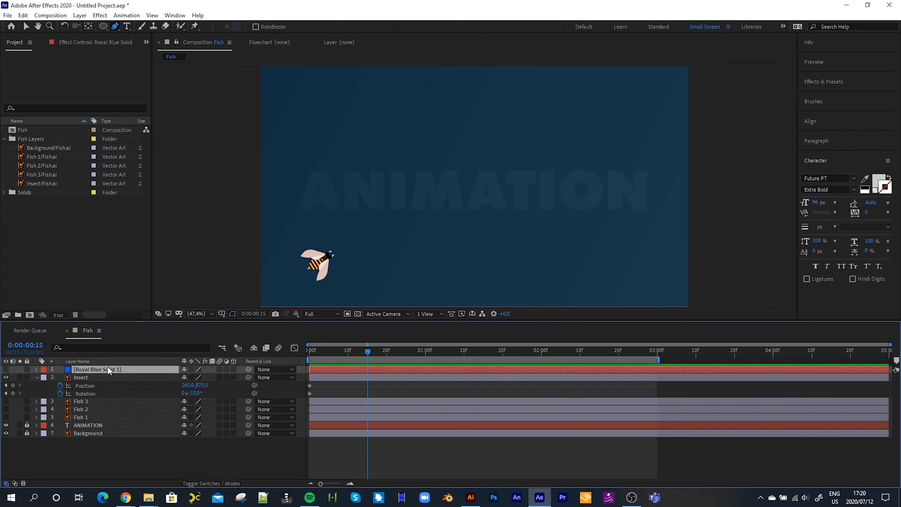
Draw an open mask path on the solid with the Pen tool, running from the insect through a central loop to the composition's upper-right corner
left_click(318, 266)
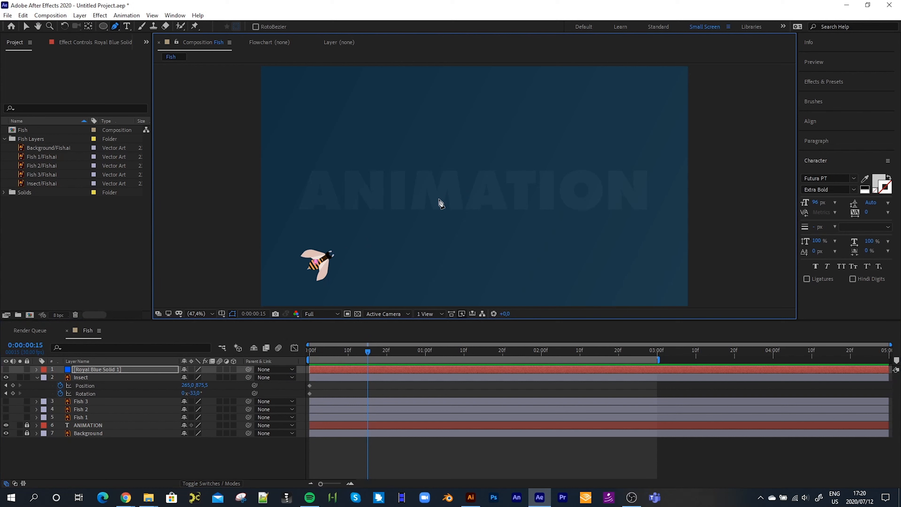
left_click_drag(460, 186, 511, 160)
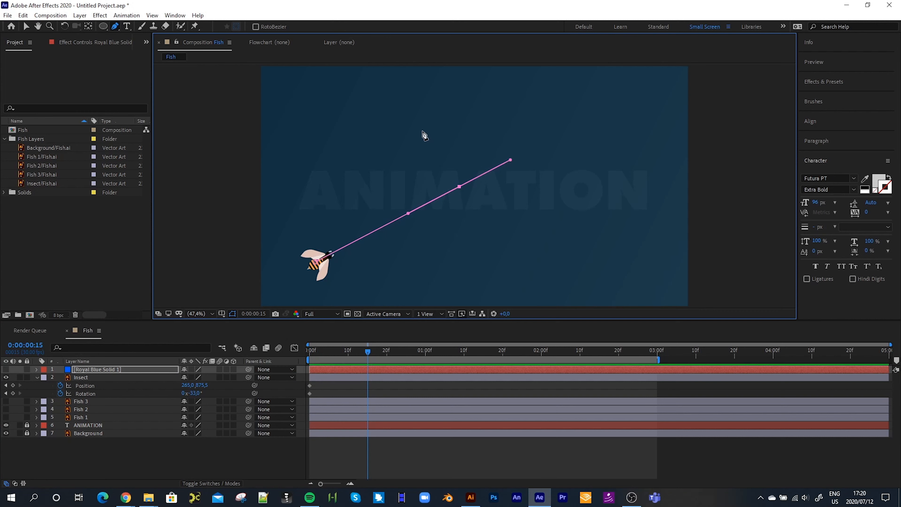
left_click_drag(422, 129, 370, 156)
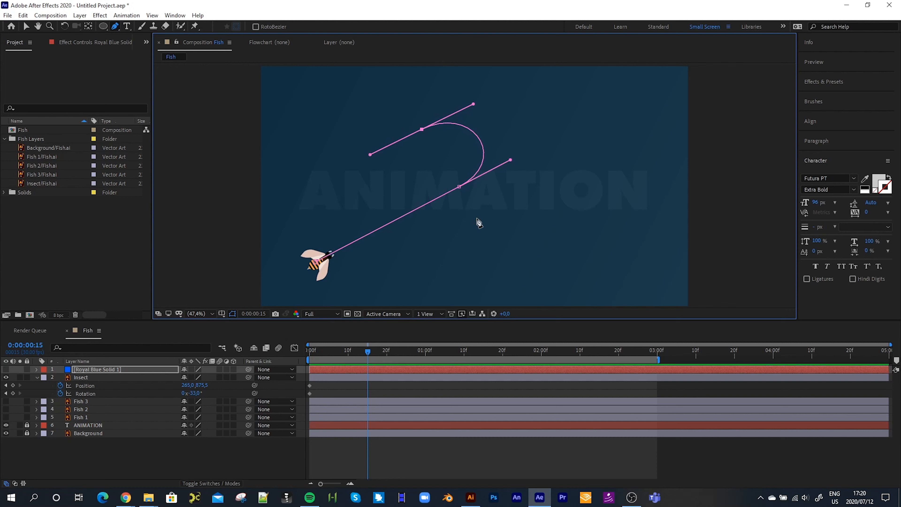
left_click_drag(452, 196, 493, 175)
mouse_move(452, 196)
left_mouse_down()
mouse_move(459, 186)
mouse_move(452, 192)
left_mouse_up()
left_click(635, 83)
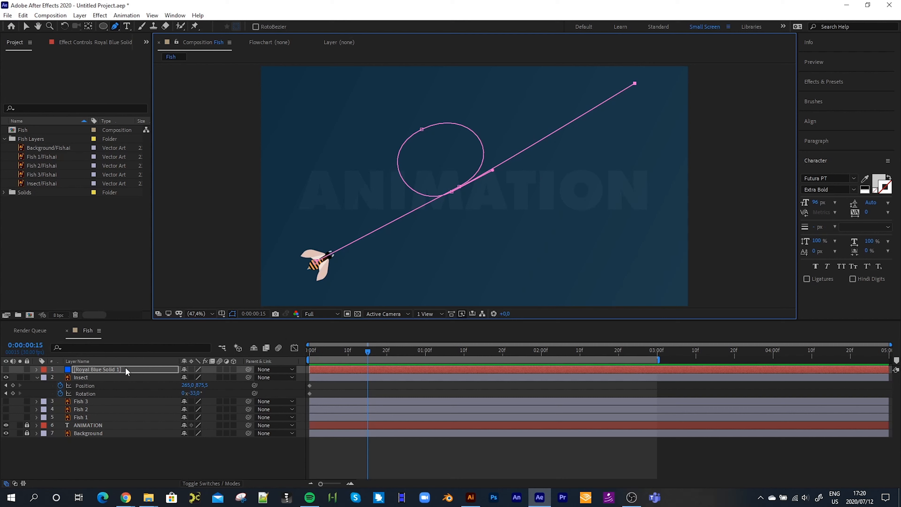
Copy the solid's Mask Path and paste it into the Insect layer's Position at 0 seconds
key("m")
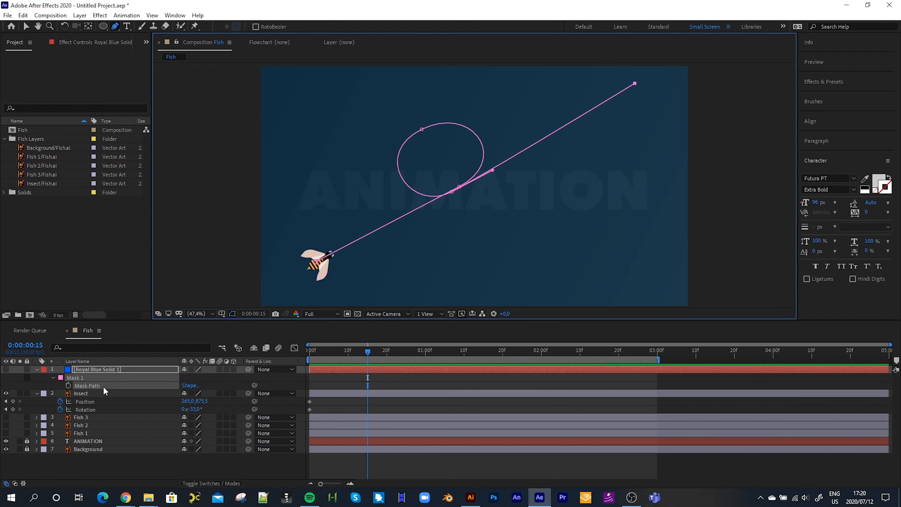
left_click(117, 389)
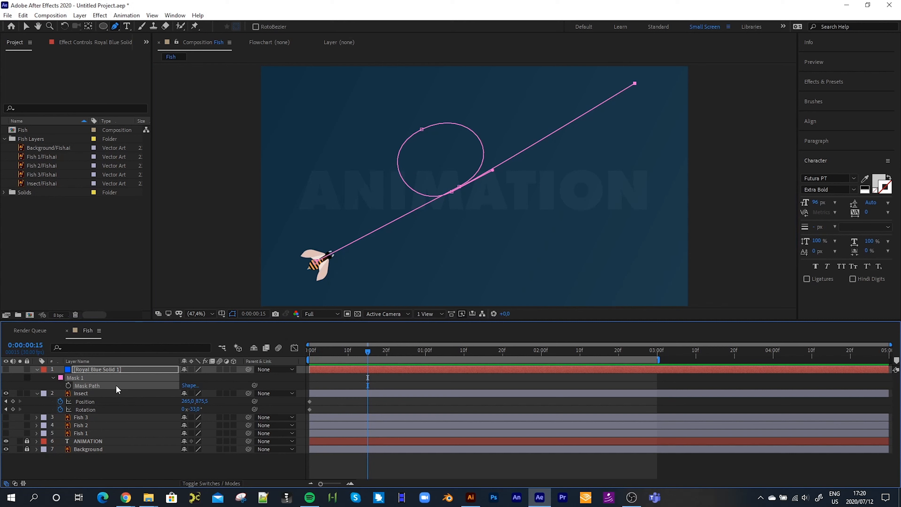
left_click(89, 400)
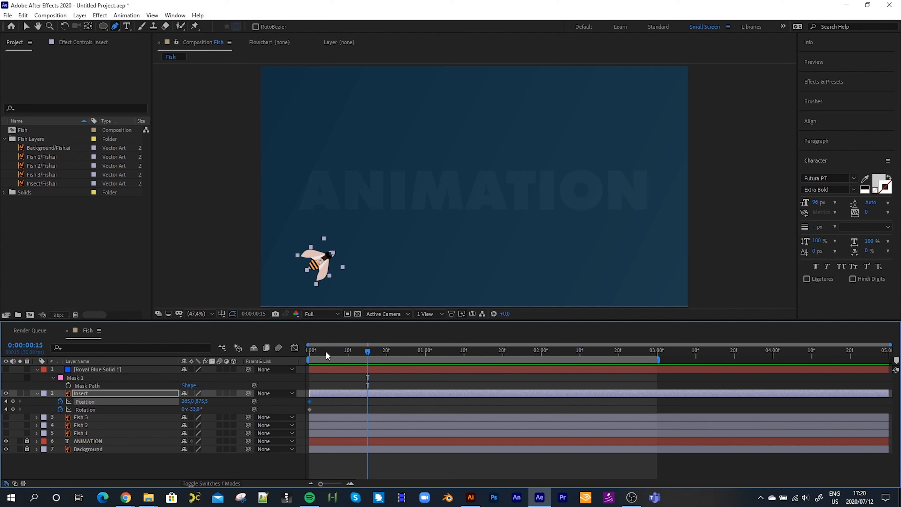
left_click_drag(368, 353, 274, 360)
key("ctrl+v")
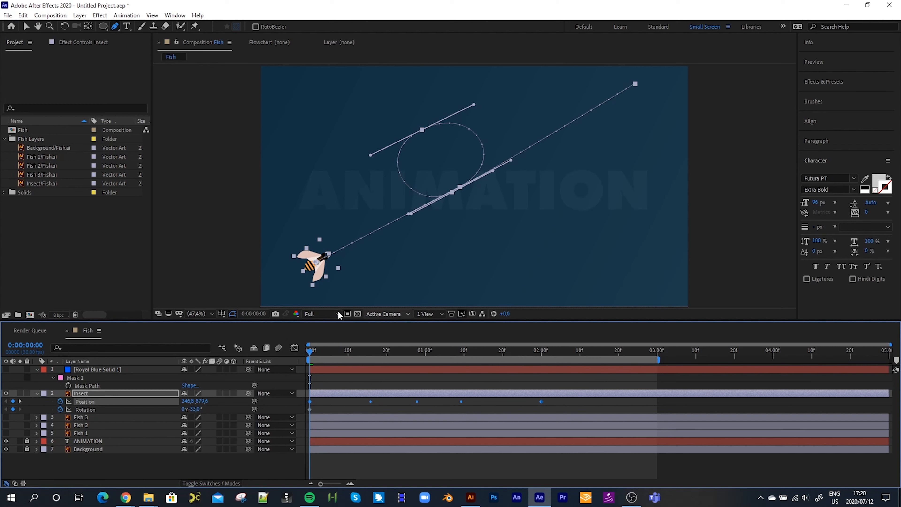
left_click_drag(313, 352, 262, 378)
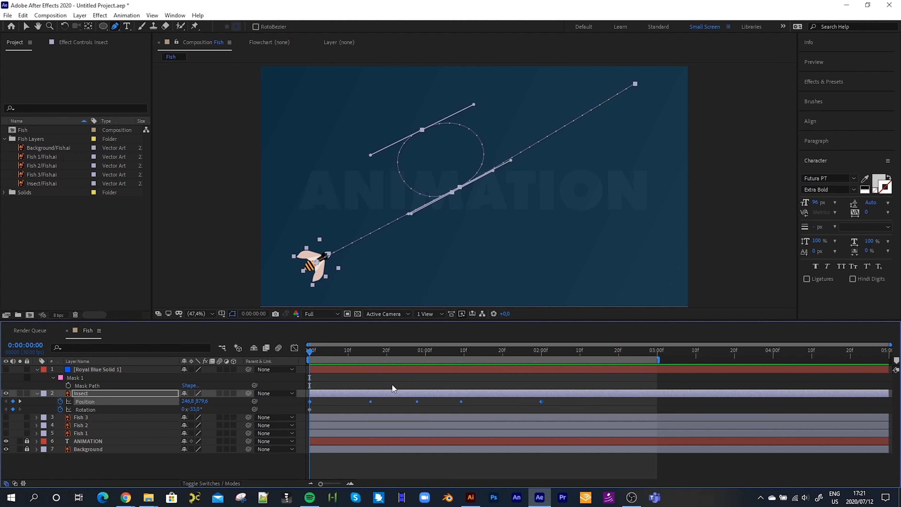
left_click(37, 417)
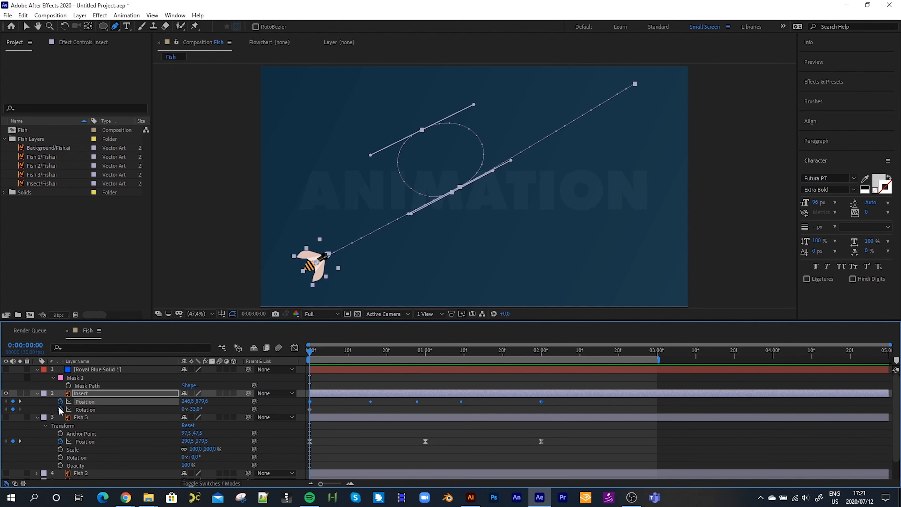
left_click(37, 417)
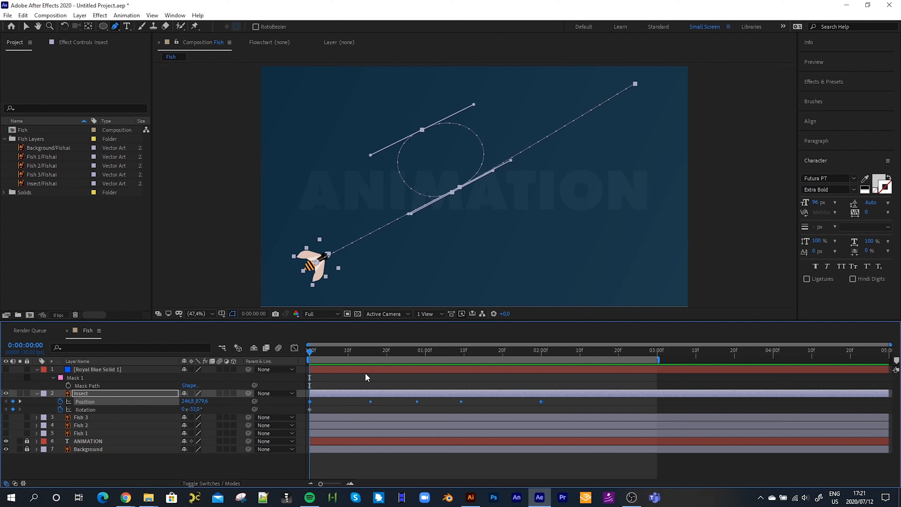
Stretch the Insect's flight by moving its last Position keyframe to 3 seconds, and check the motion before returning to 0 seconds
left_click(581, 403)
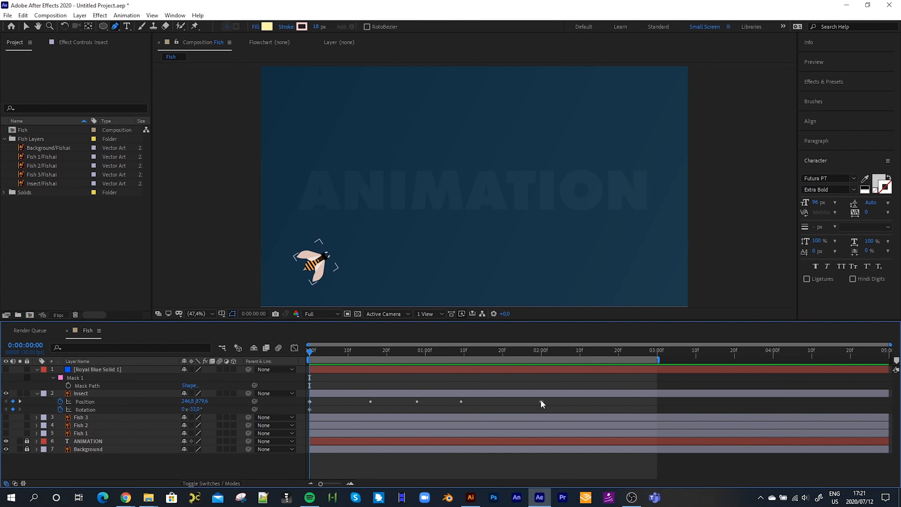
mouse_move(541, 404)
left_click_drag(540, 401, 566, 405)
left_click_drag(581, 400, 656, 411)
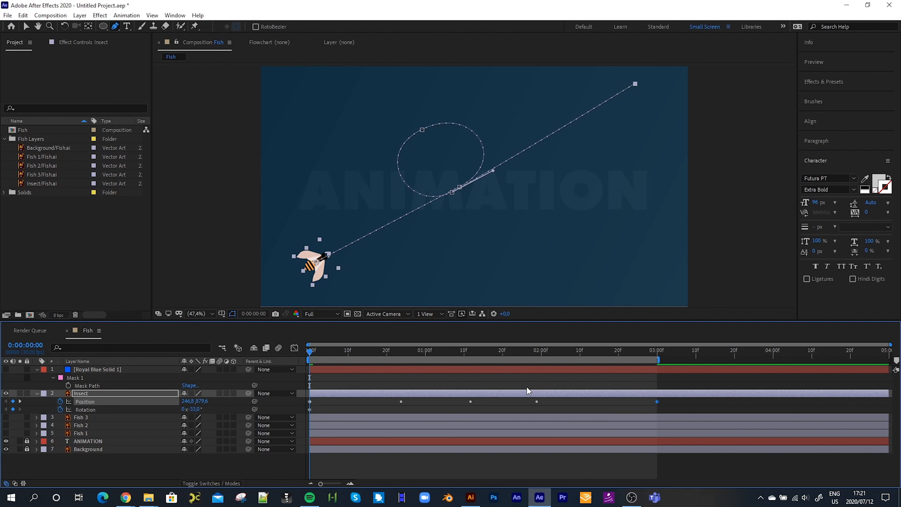
left_click_drag(309, 352, 436, 381)
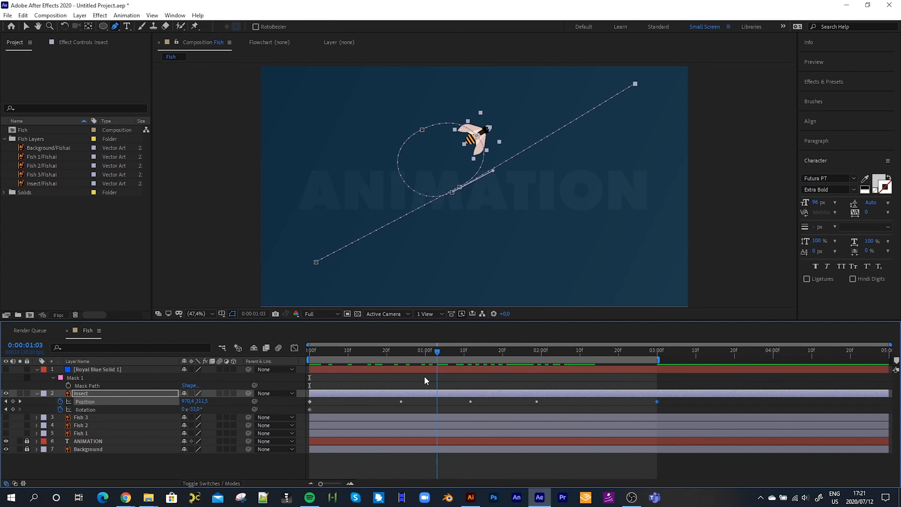
key("Home")
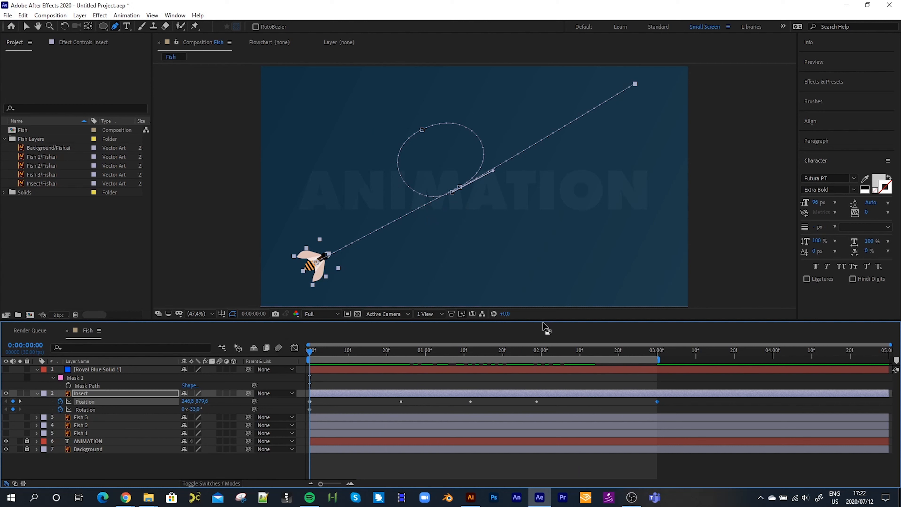
Turn off Rove Across Time for all of the Insect's Position keyframes
left_click_drag(673, 402, 308, 403)
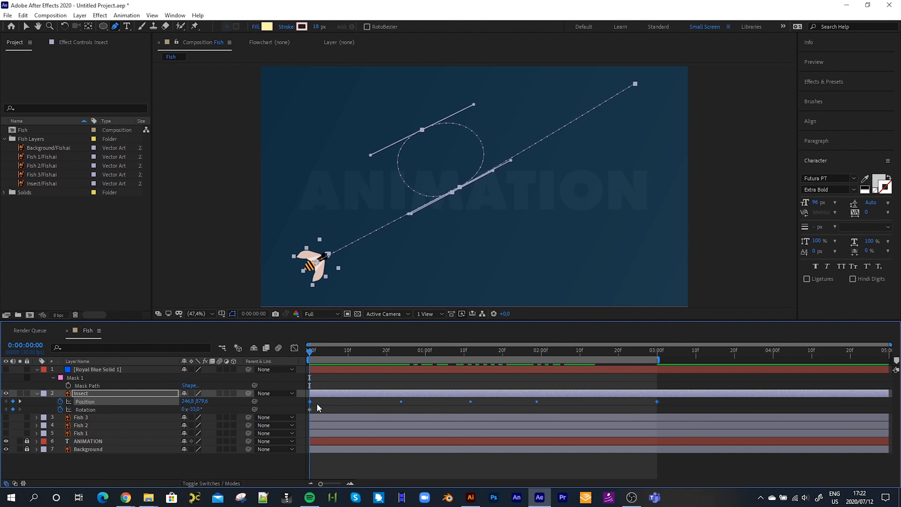
right_click(657, 402)
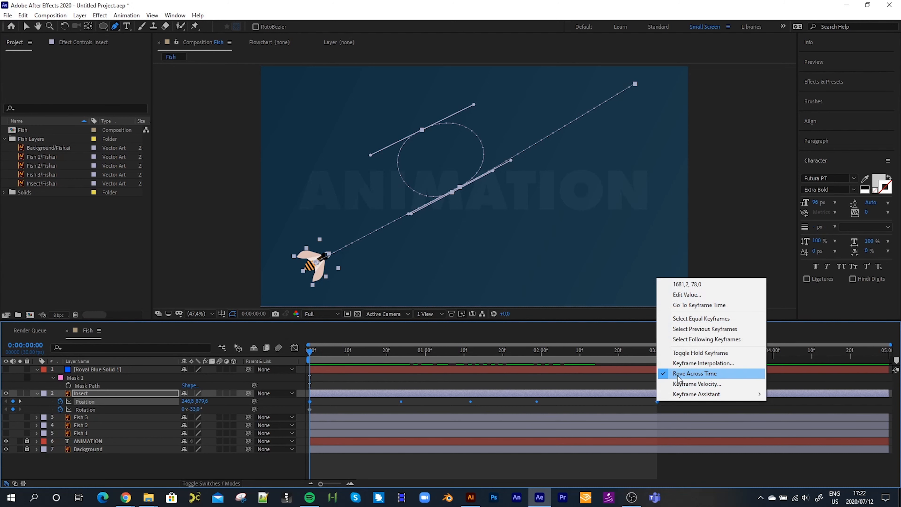
left_click(699, 375)
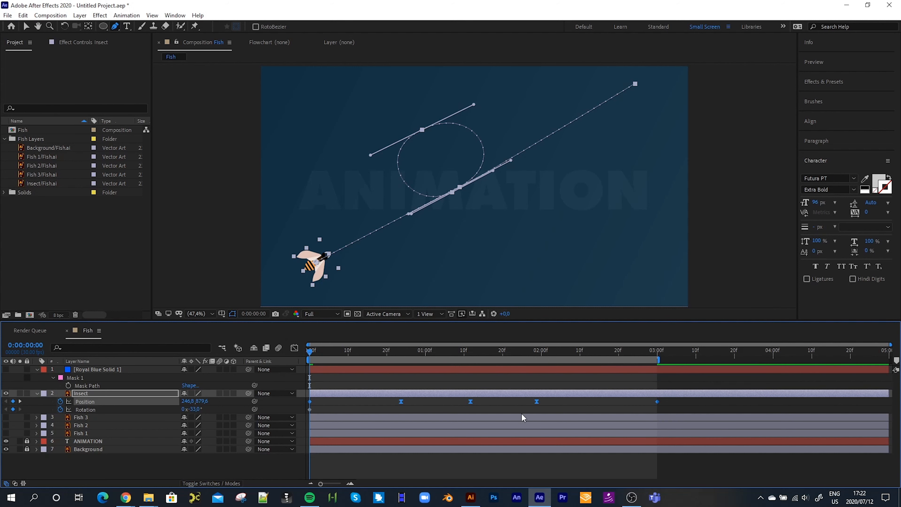
left_click(506, 410)
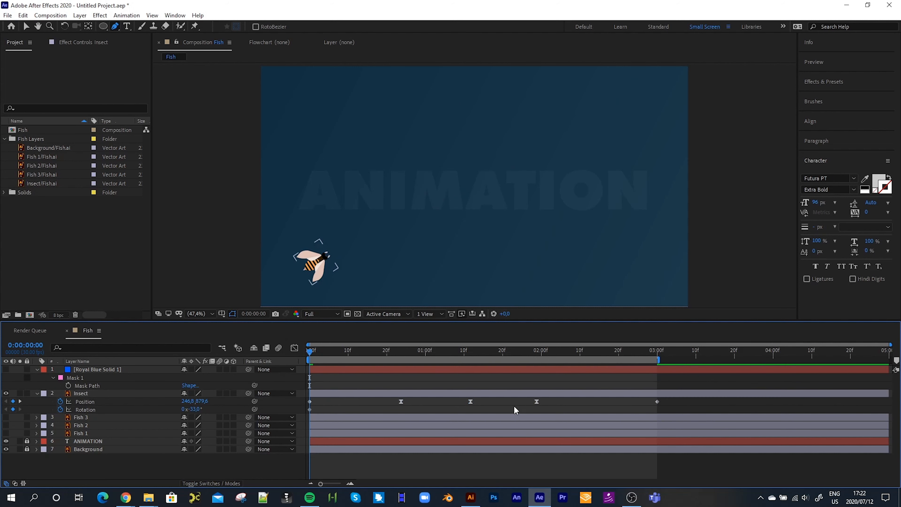
Retime the Insect's three middle Position keyframes to 0:00:00:24, 0:00:01:11 and 0:00:01:28, and preview the animation
left_click(536, 401)
left_click_drag(537, 402, 533, 402)
left_click_drag(401, 403, 469, 405)
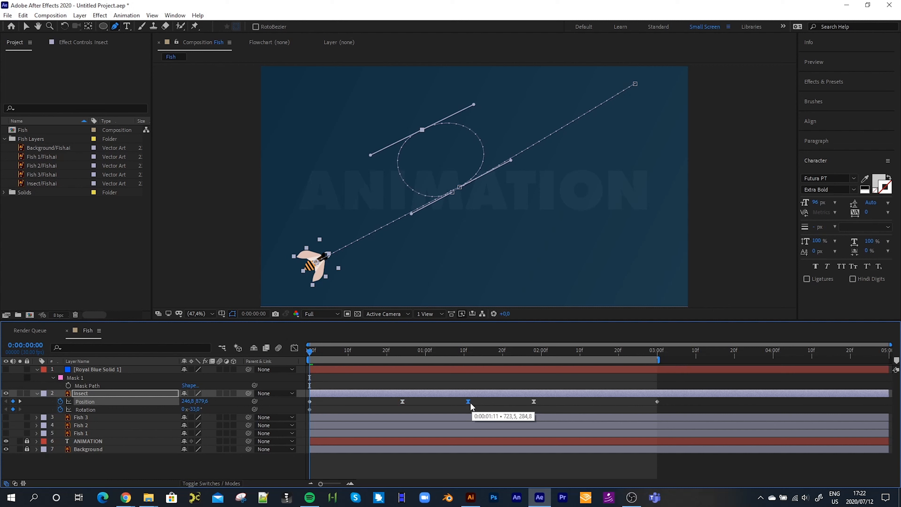
key("space")
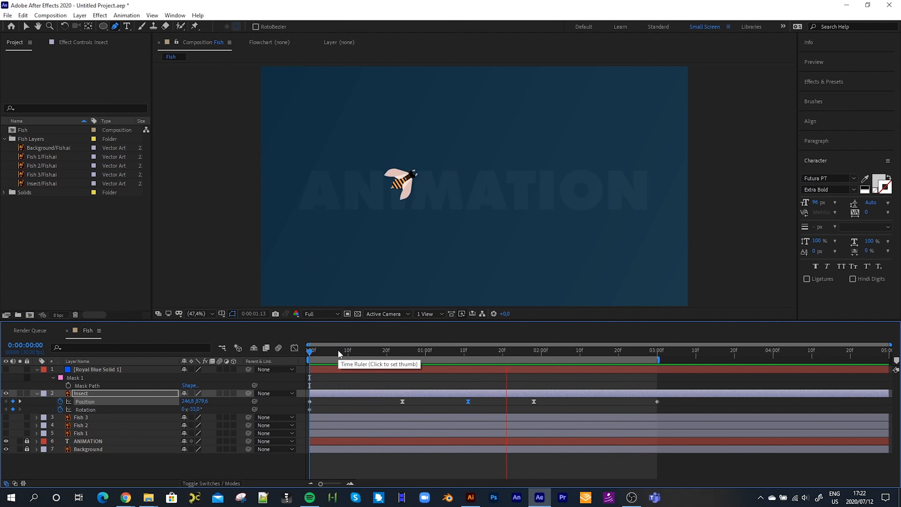
key("space")
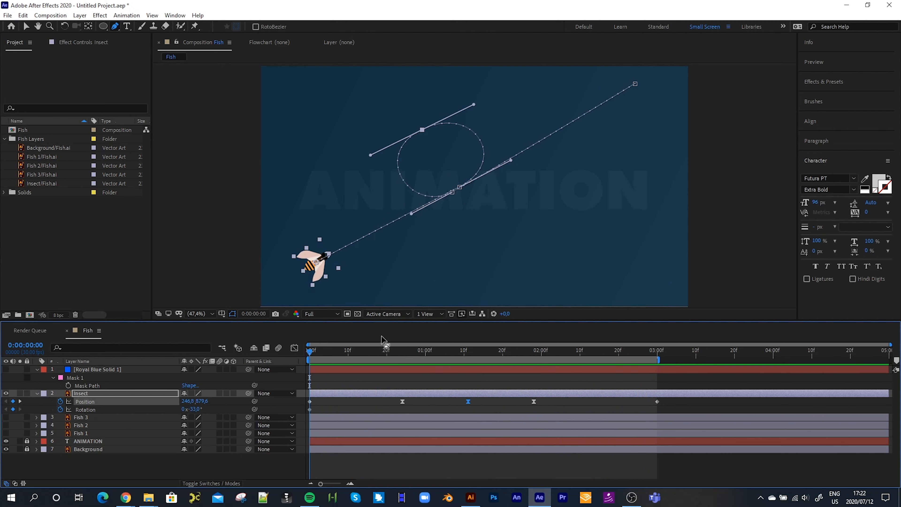
Add a Rotation keyframe to the Insect at 0:00:00:24 with its angle unchanged, and move the current time to 0:00:01:28
left_click(403, 352)
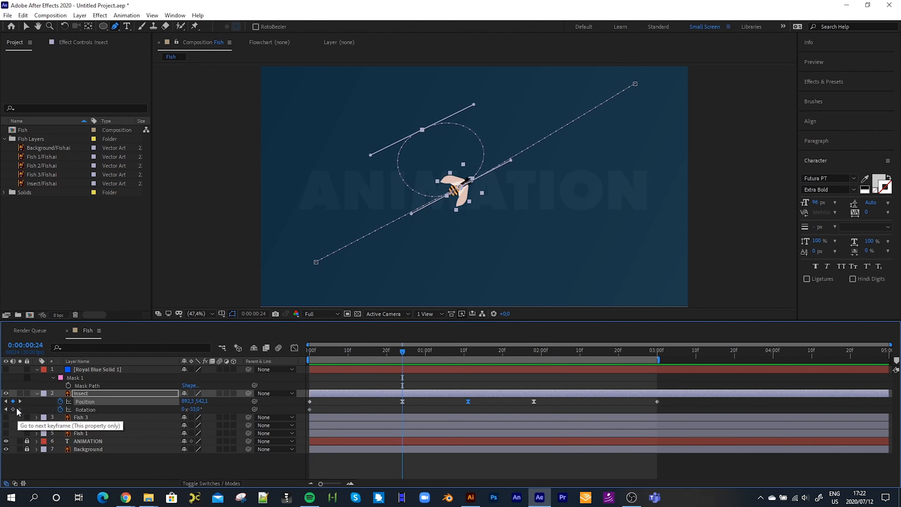
left_click(14, 409)
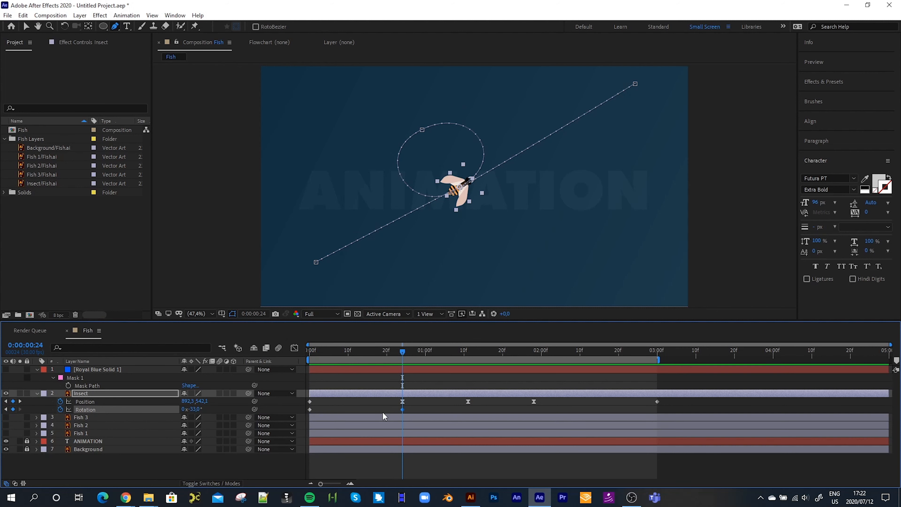
left_click_drag(403, 354, 535, 385)
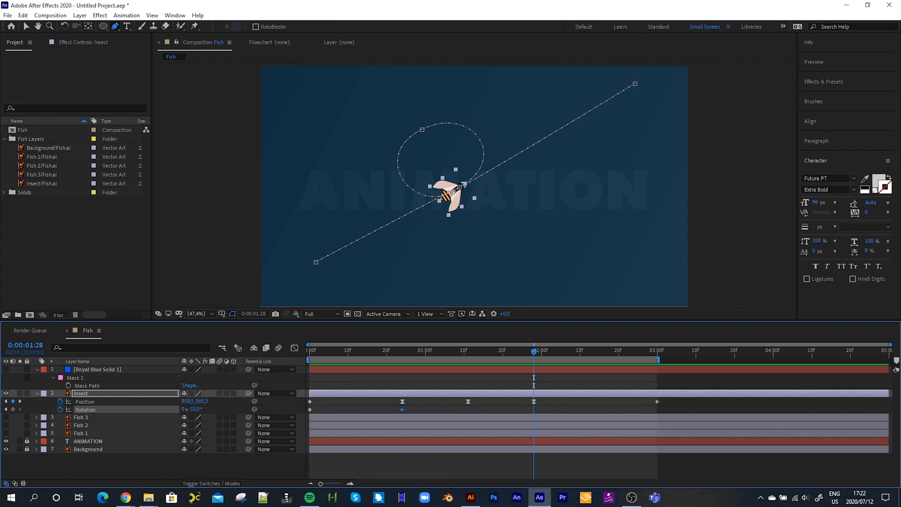
Try adding one positive revolution to the Insect's Rotation at 0:00:01:28, and undo it
left_click(184, 409)
type("1")
key("Return")
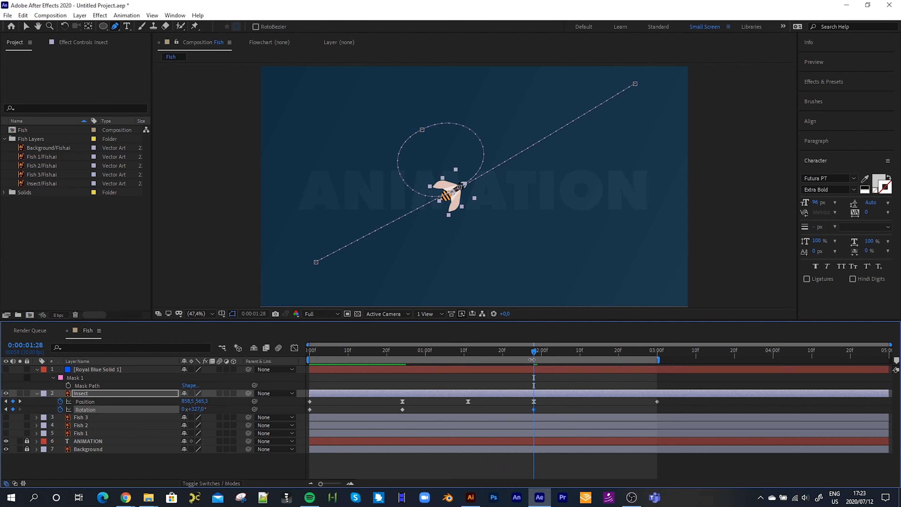
left_click_drag(534, 348, 533, 374)
key("ctrl+z")
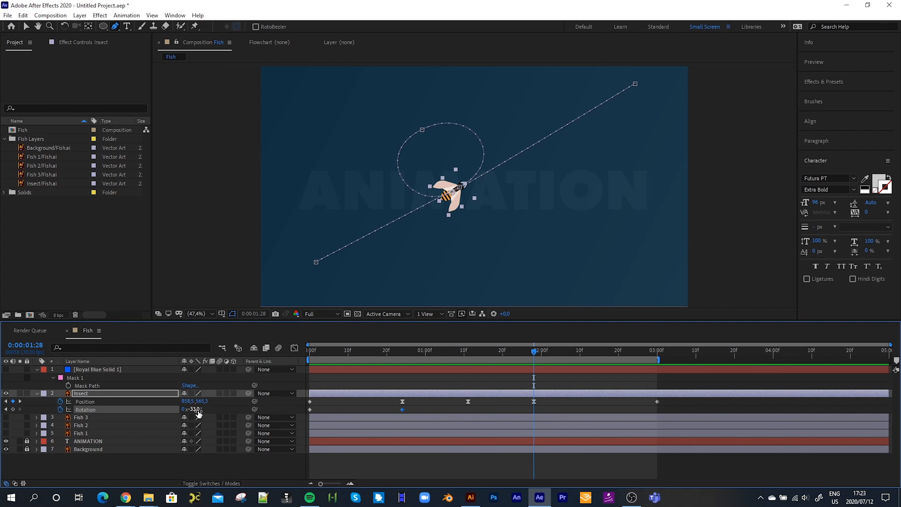
Set the Insect's Rotation to -1 revolution at 0:00:01:28, and check its turn along the loop
left_click(194, 410)
type("-1")
key("Return")
left_click_drag(536, 358, 438, 369)
Apply Easy Ease to the Insect's Rotation keyframes at 0:00:00:24 and 0:00:01:28, and preview the animation from 0 seconds
left_click_drag(550, 406, 386, 412)
key("F9")
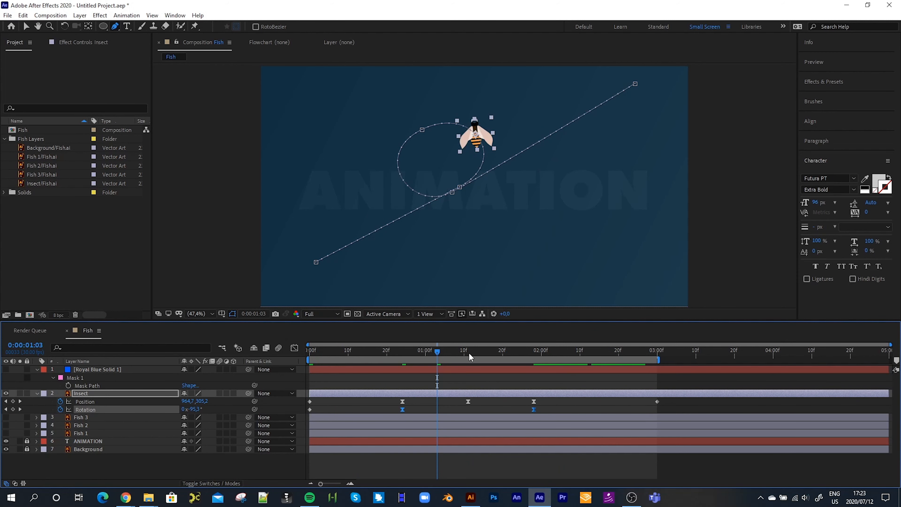
left_click_drag(438, 353, 219, 352)
key("space")
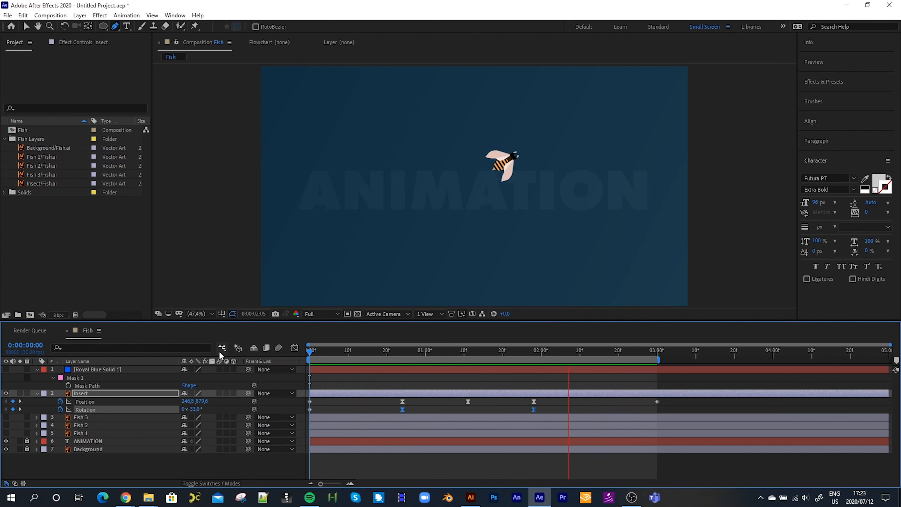
key("space")
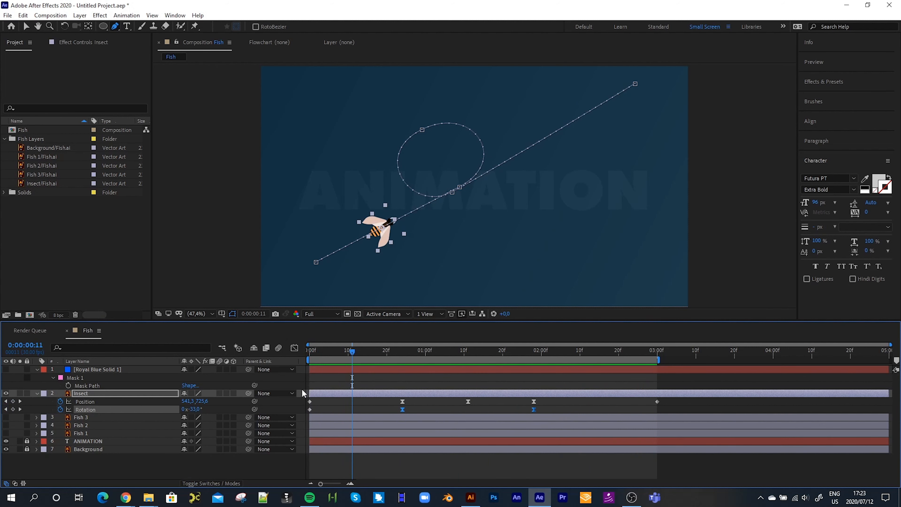
Try compressing the timing of all the Insect's Position keyframes by pulling the last one slightly earlier, and undo it
left_click_drag(670, 401, 303, 402)
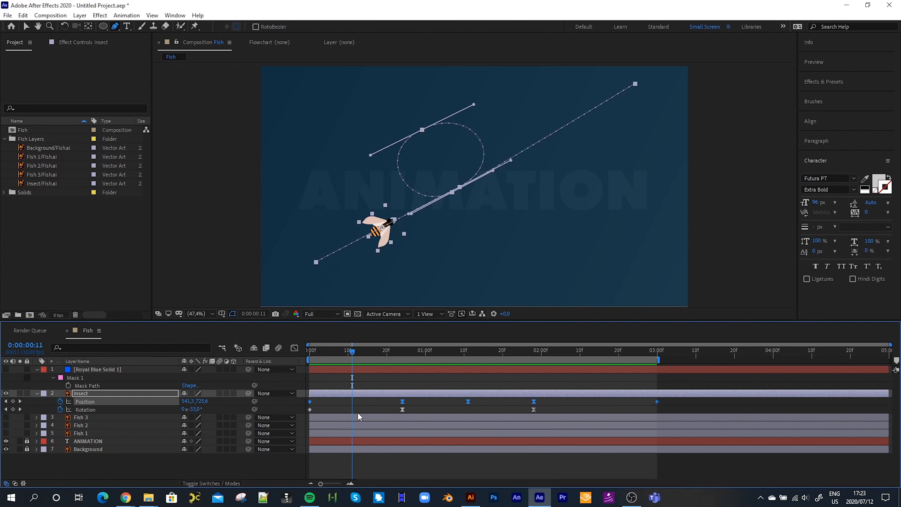
right_click(657, 403)
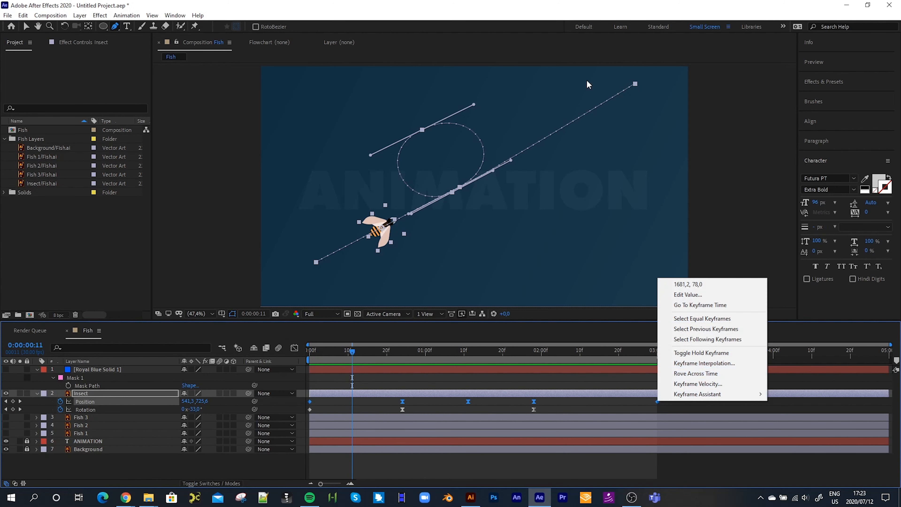
left_click(538, 13)
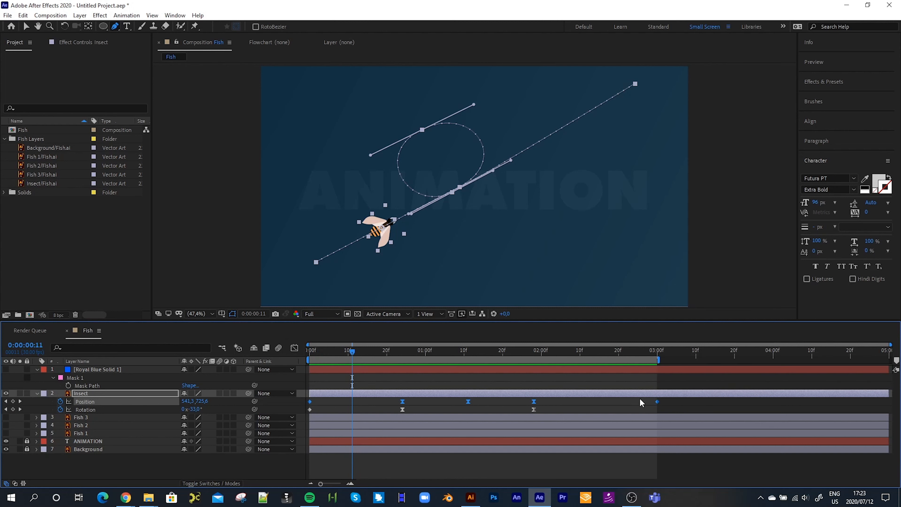
mouse_move(657, 404)
left_mouse_down()
mouse_move(528, 402)
mouse_move(653, 409)
left_mouse_up()
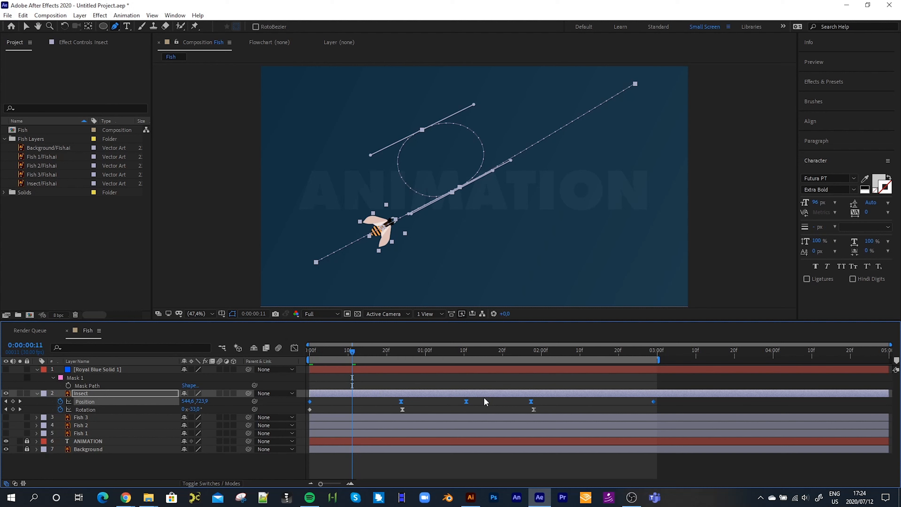
key("ctrl+z")
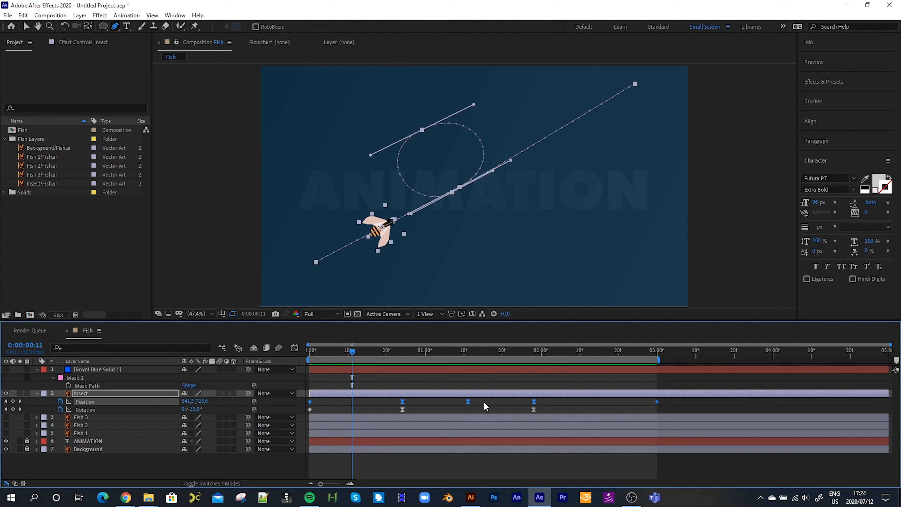